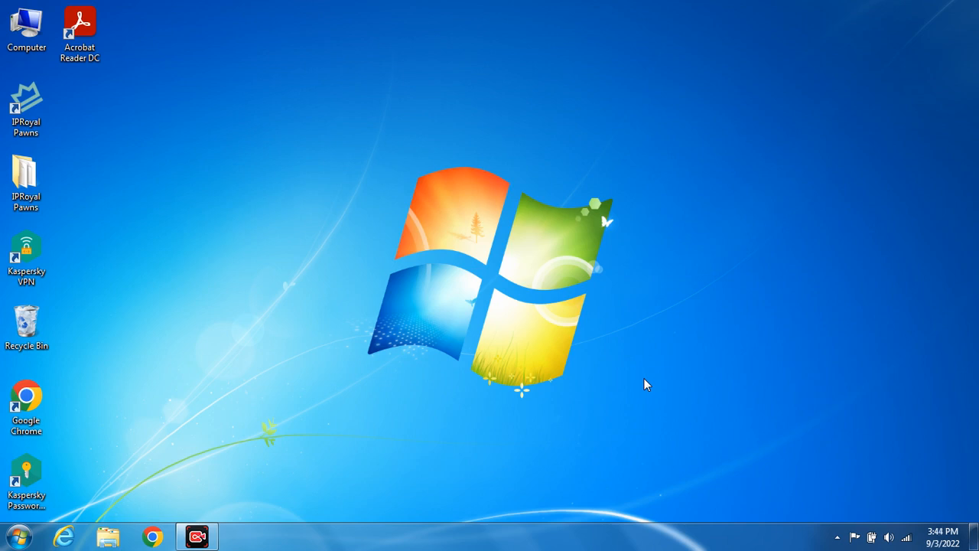
- Launch Google Chrome from the Windows 7 taskbar to get a New Tab page
left_click(149, 546)
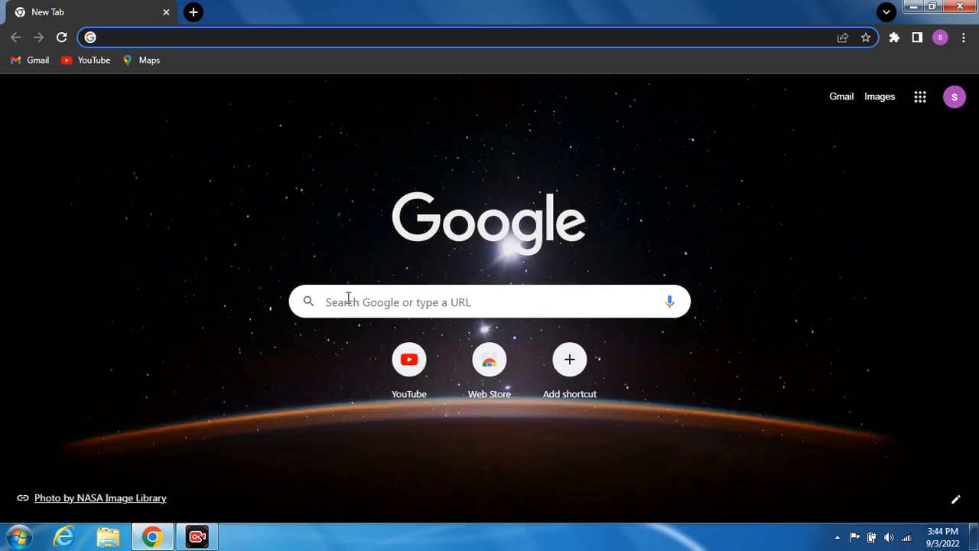
- Paste the everestbankltd.com/careers address into the search box and load the Everest Bank Careers page
left_click(347, 299)
right_click(347, 299)
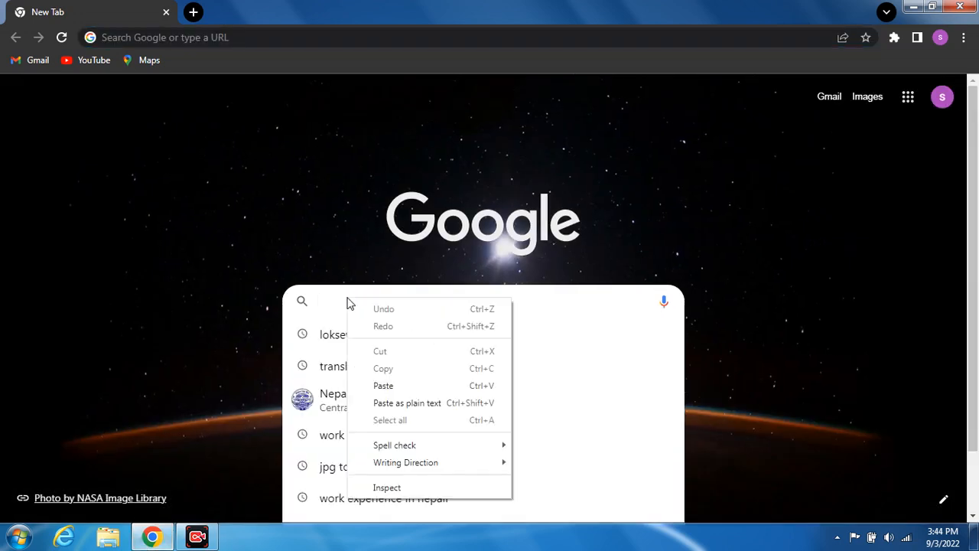
left_click(384, 385)
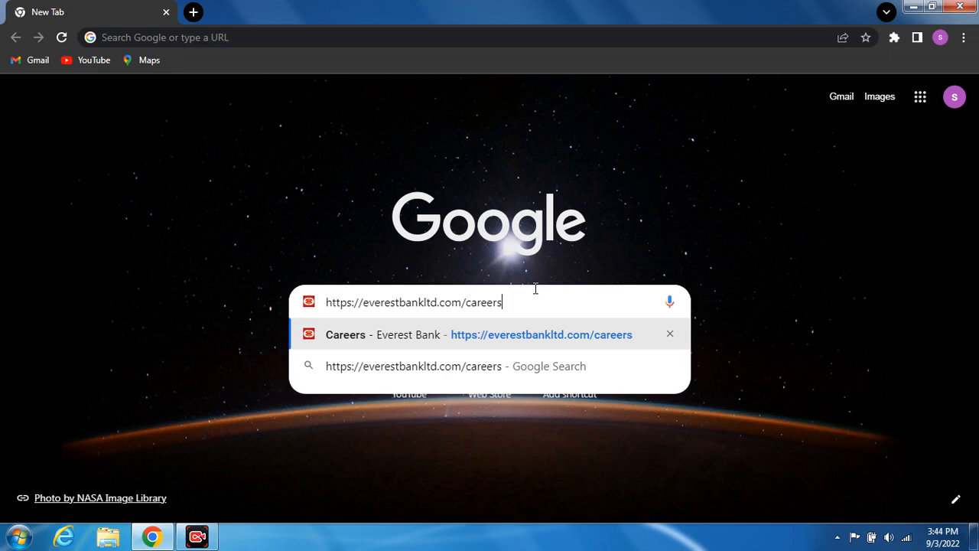
key("Return")
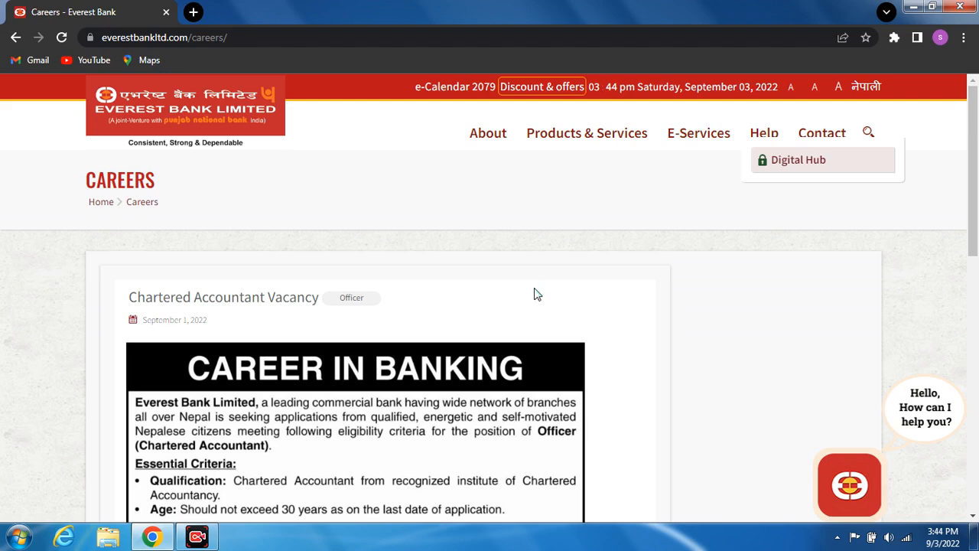
- Scroll past the Chartered Accountant Vacancy poster and start its online application with Apply Now
scroll(973, 515, "down", 3)
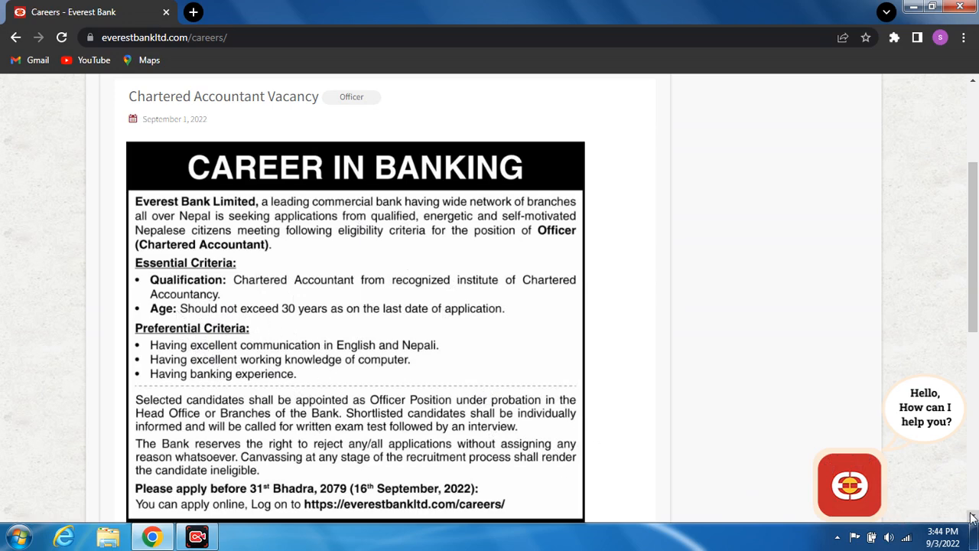
scroll(972, 518, "down", 3)
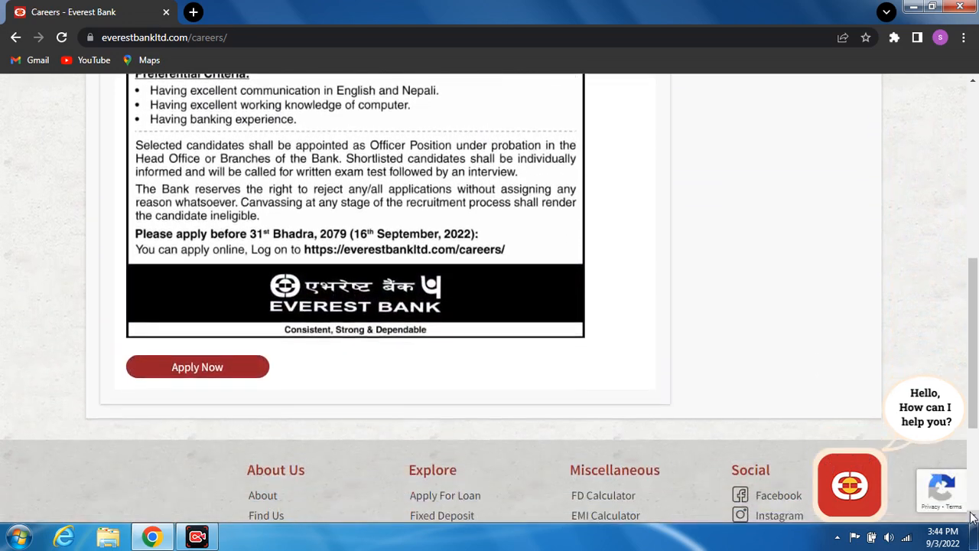
left_click(972, 518)
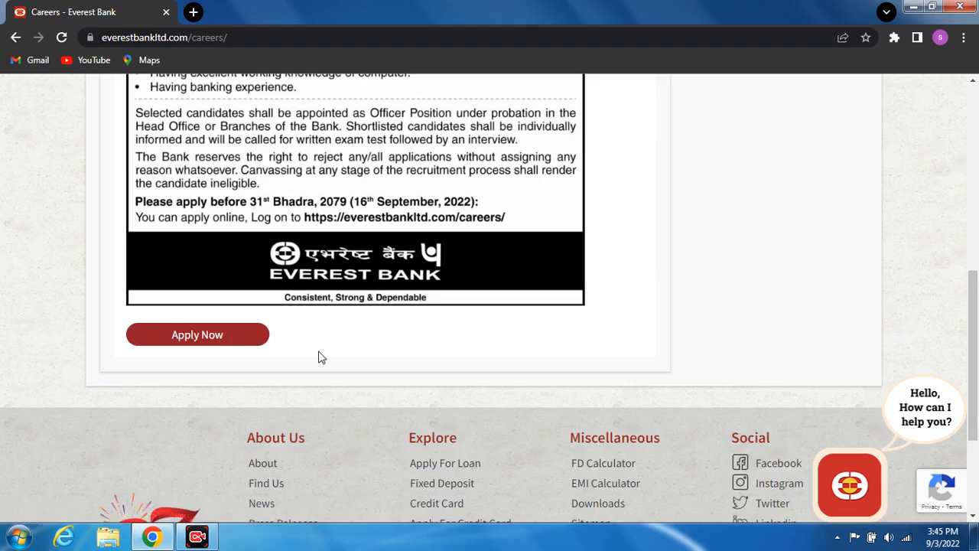
left_click(190, 338)
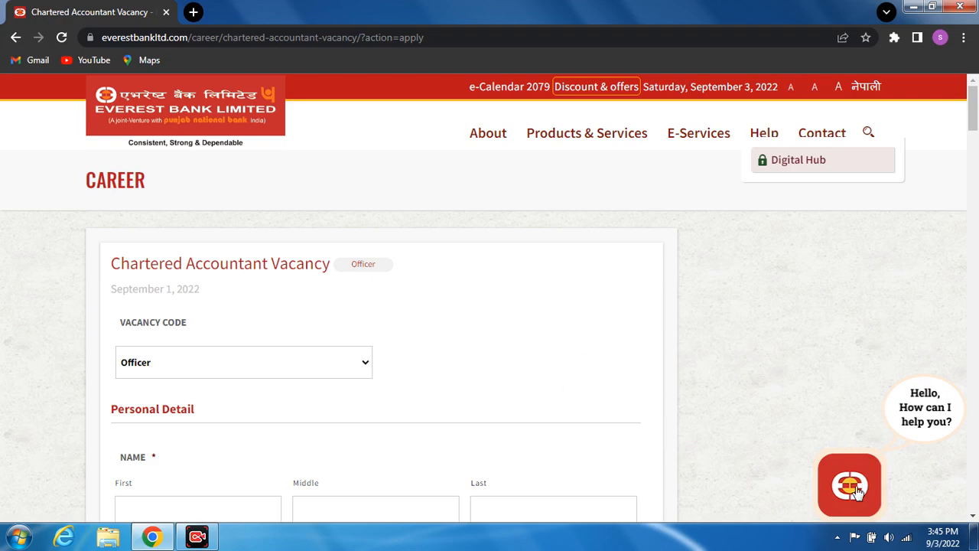
- Enter the applicant's first name and surname, leaving the middle name blank
left_click(972, 515)
left_click(972, 515)
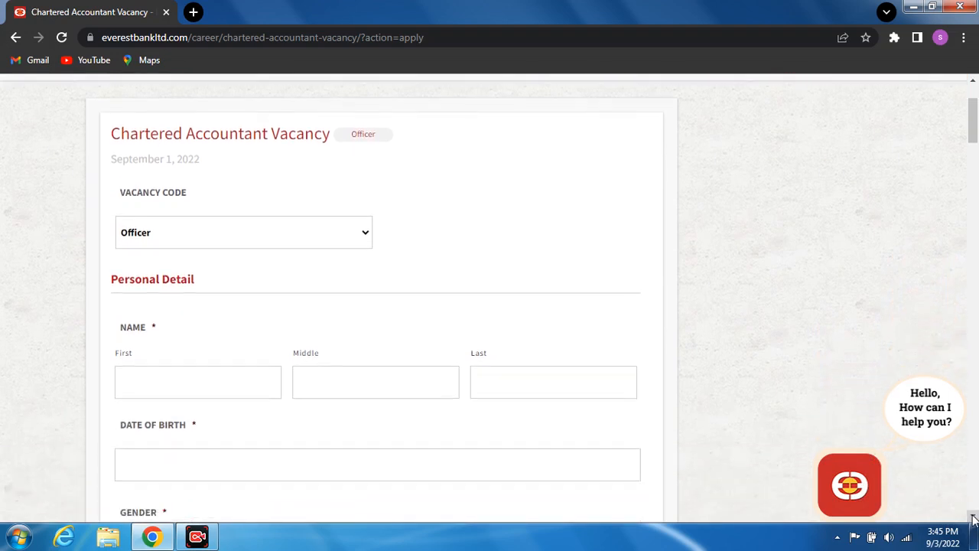
left_click(972, 515)
left_click(972, 516)
left_click(971, 516)
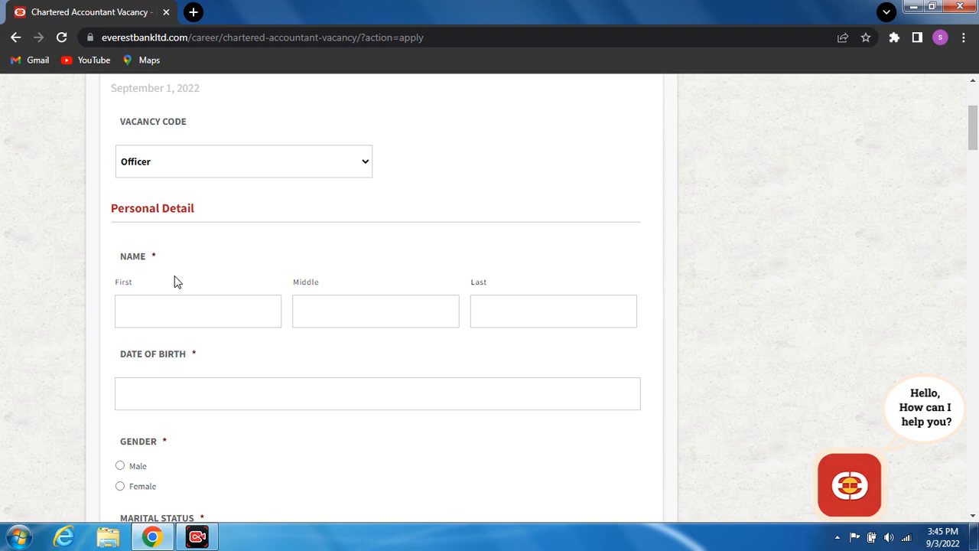
left_click(147, 305)
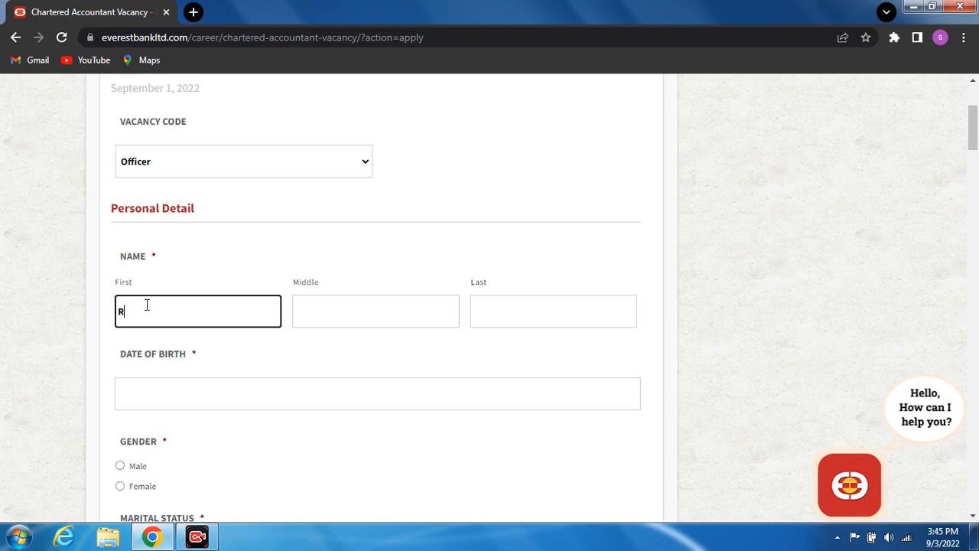
left_click(328, 308)
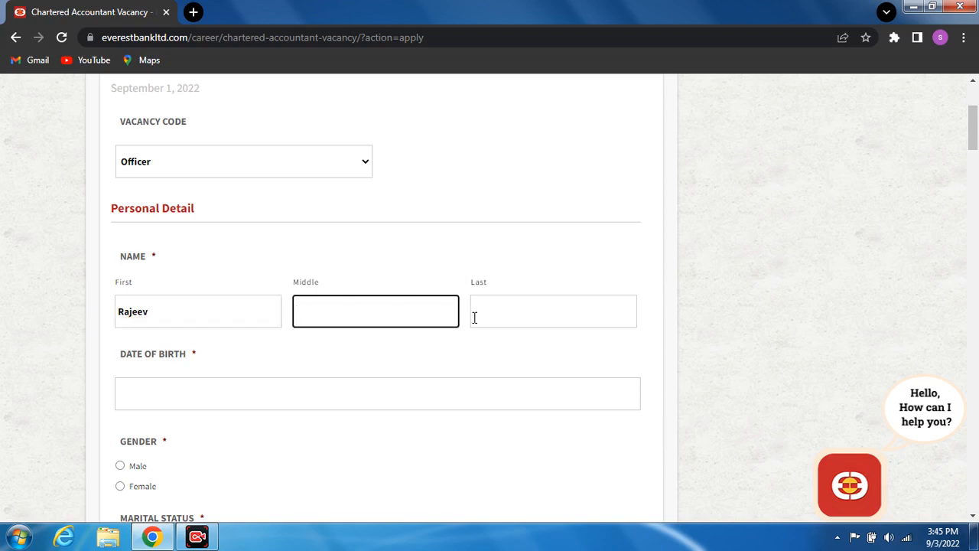
left_click(495, 320)
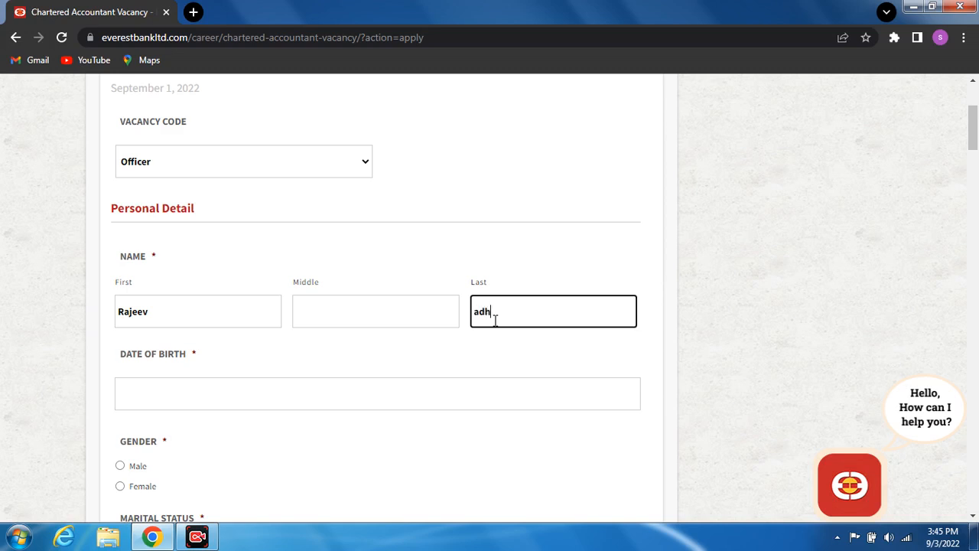
left_click(971, 519)
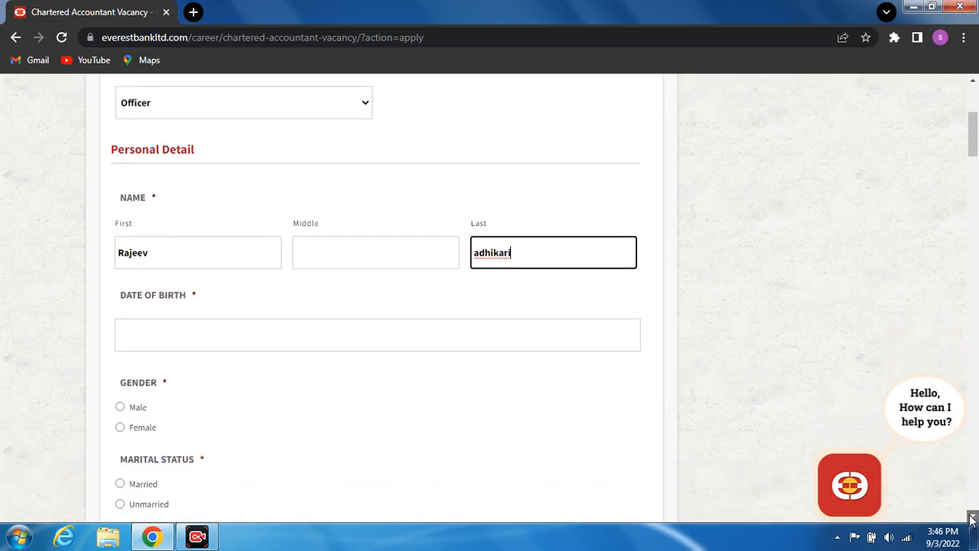
left_click(258, 298)
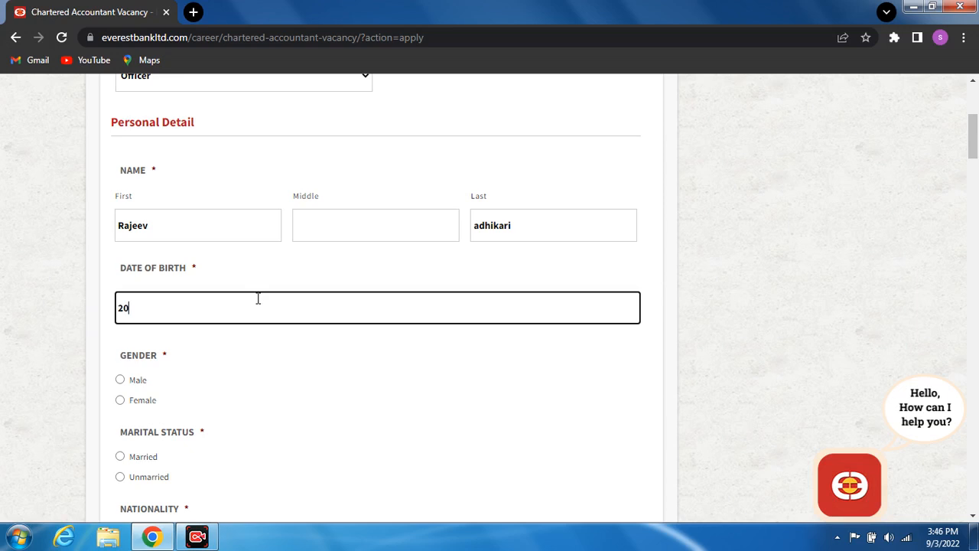
- Type the applicant's date of birth, correcting the mistyped year digits
left_click_drag(122, 357, 177, 359)
left_click(205, 368)
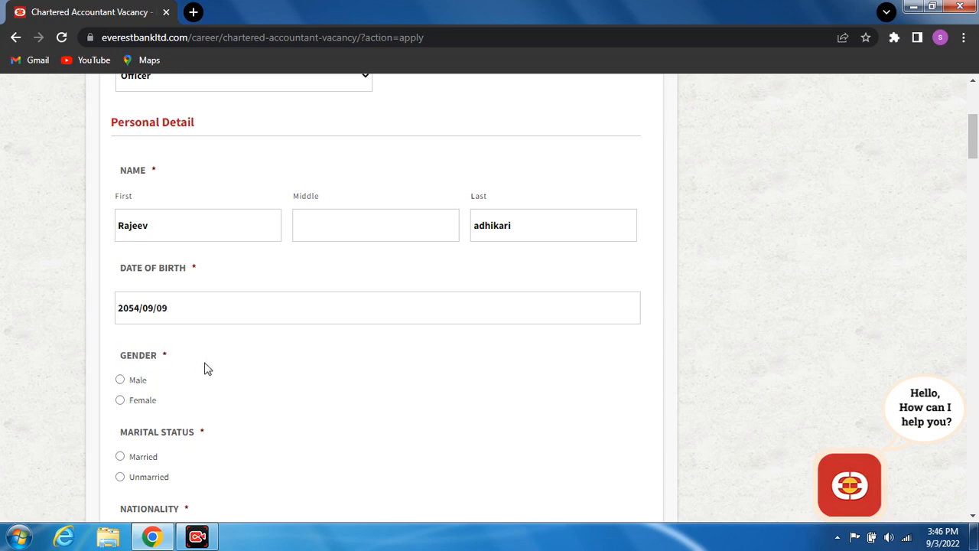
- Mark Gender as Male and Marital Status as Unmarried
left_click(120, 381)
scroll(973, 517, "down", 3)
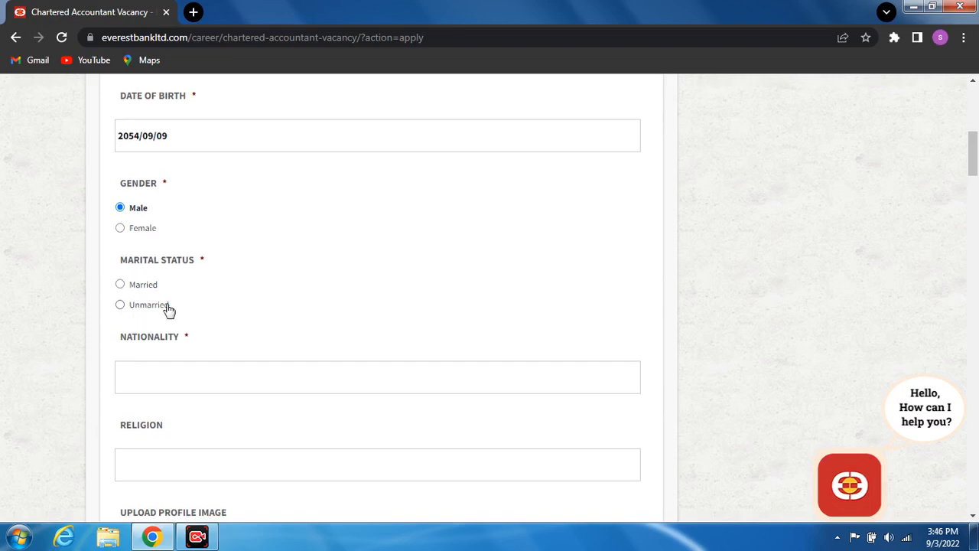
left_click(119, 307)
left_click(974, 516)
left_click(973, 516)
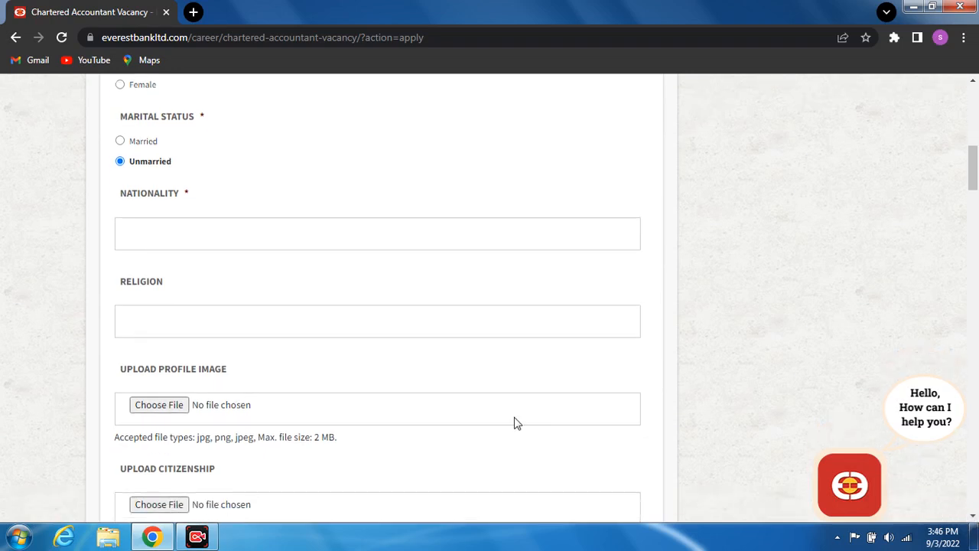
- Fill Nationality with nepali and Religion with Hindu in the personal details
left_click(160, 238)
type("nepali")
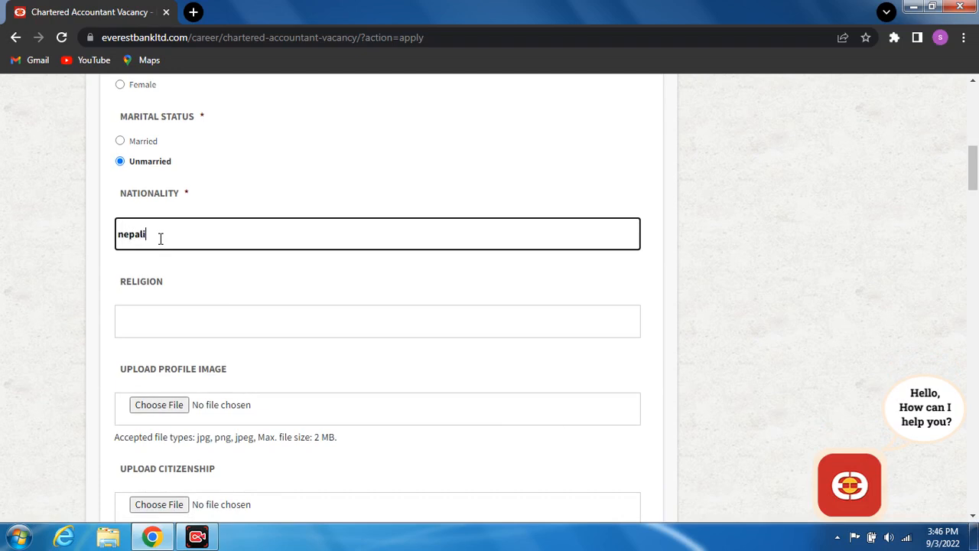
left_click(139, 313)
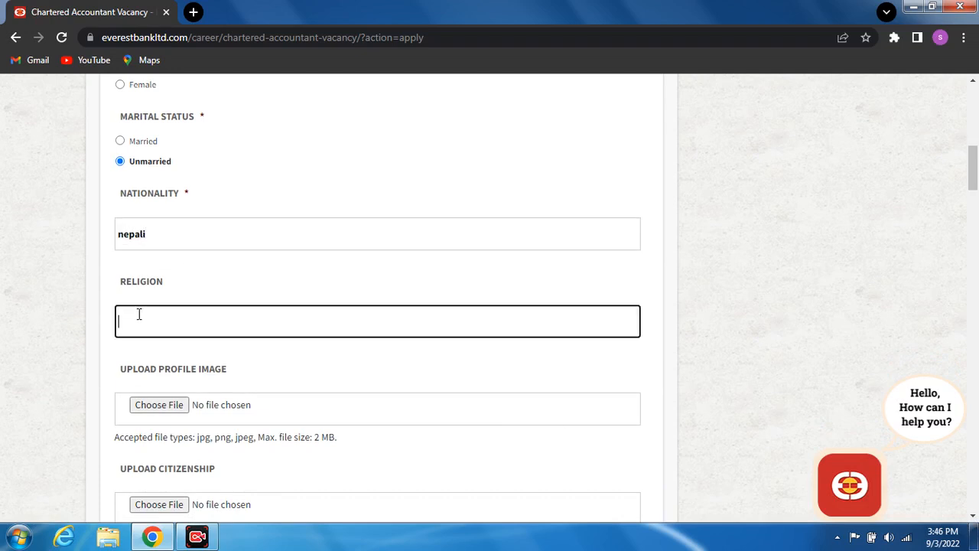
type("Hindu")
left_click(974, 517)
left_click(973, 517)
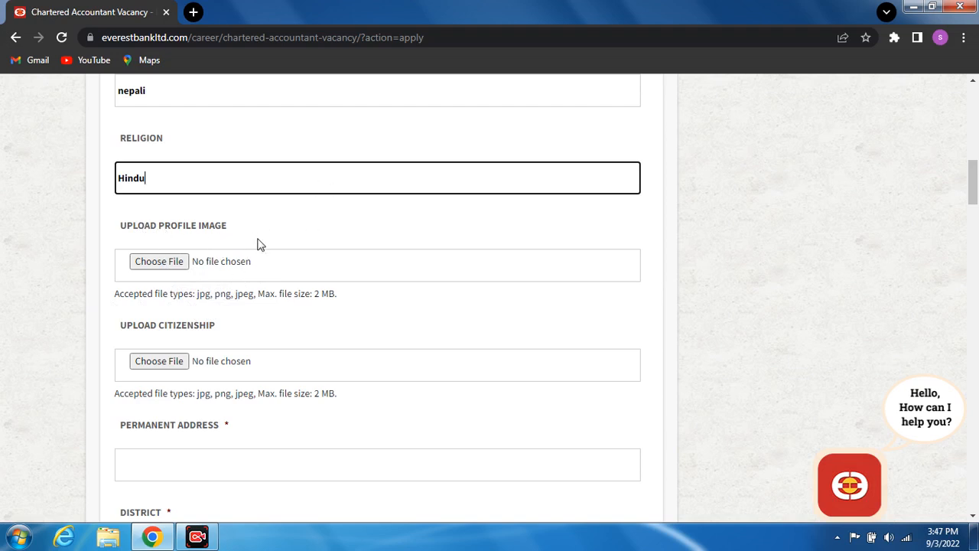
- Upload DSC_2696 (2).jpg from F:\slc+class12 mark sheet as the profile image
left_click(163, 263)
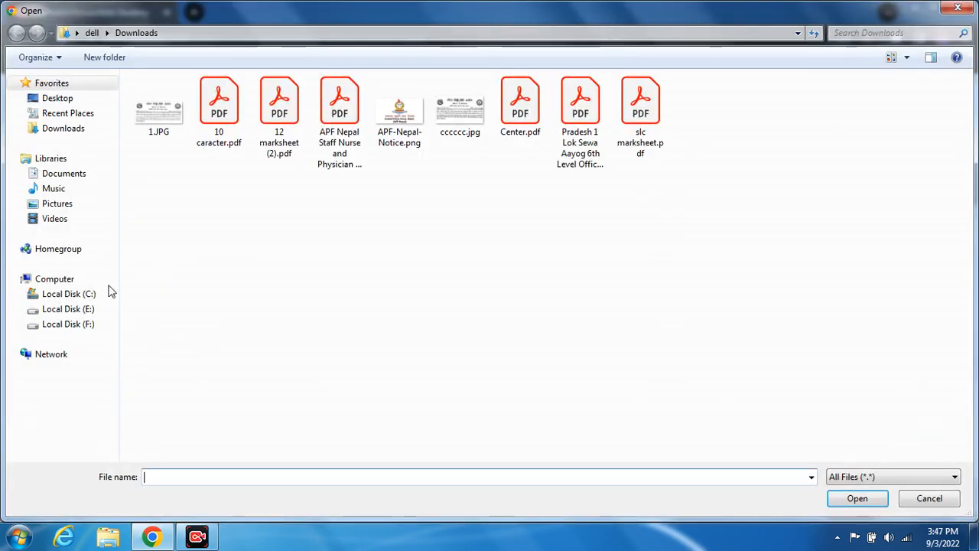
left_click(62, 324)
double_click(624, 145)
double_click(255, 216)
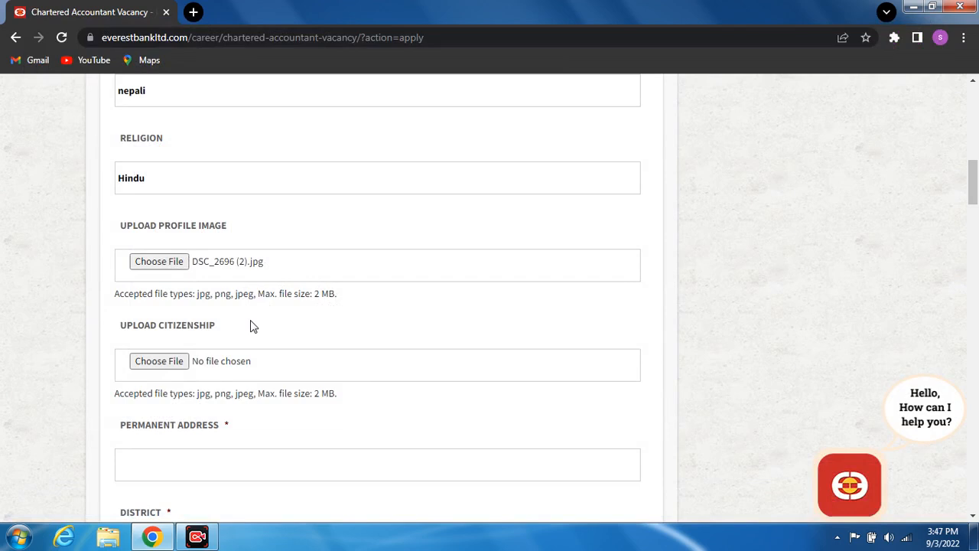
- Upload ctz.jpg as the citizenship document
left_click(973, 515)
left_click(973, 517)
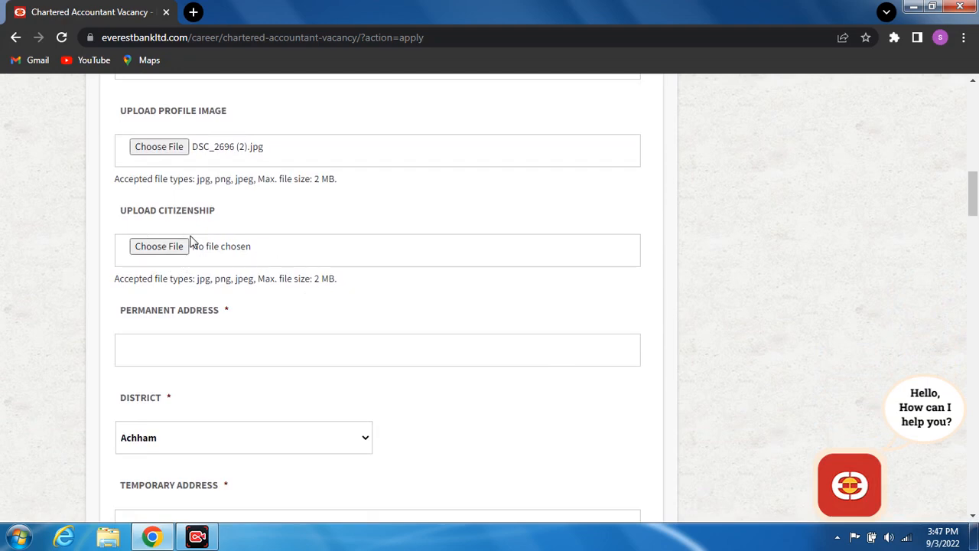
left_click(158, 242)
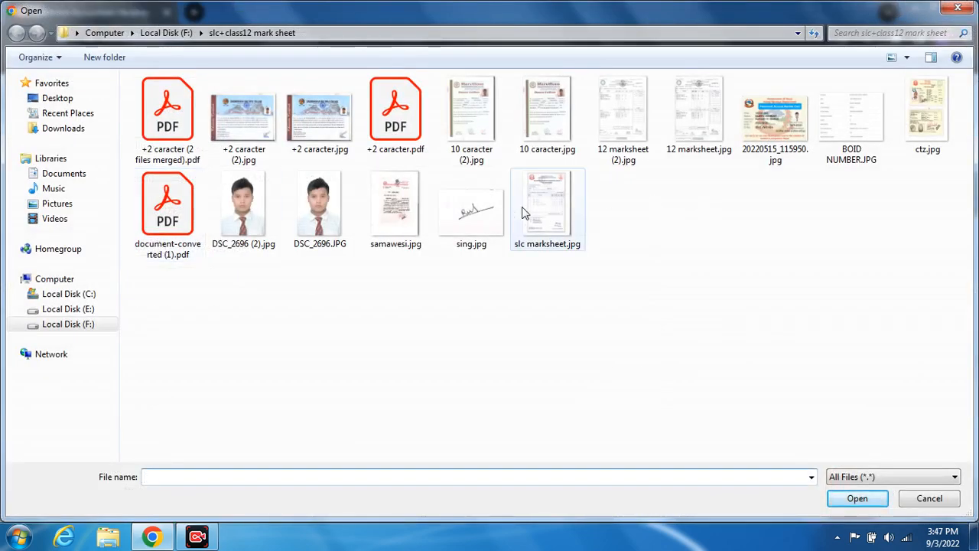
double_click(928, 115)
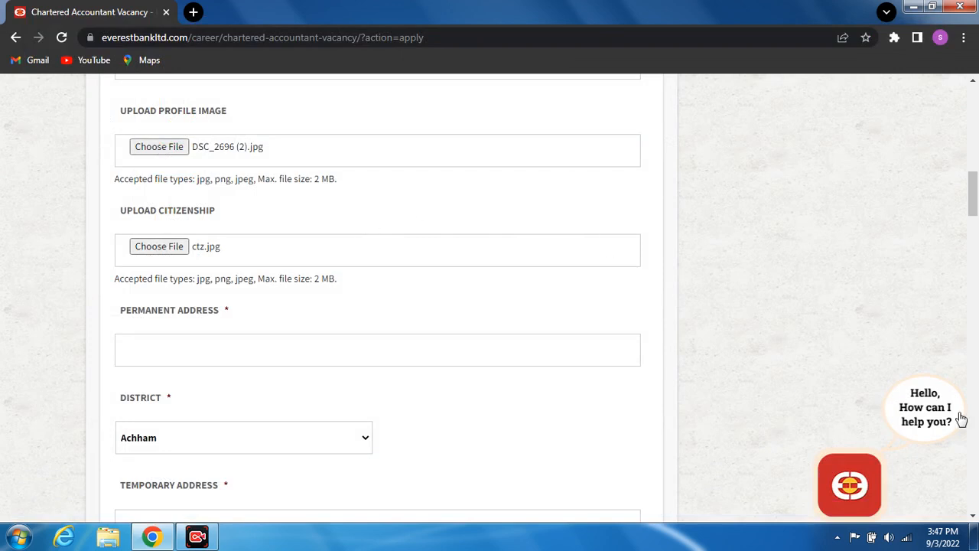
- Enter the applicant's permanent address
scroll(973, 514, "down", 6)
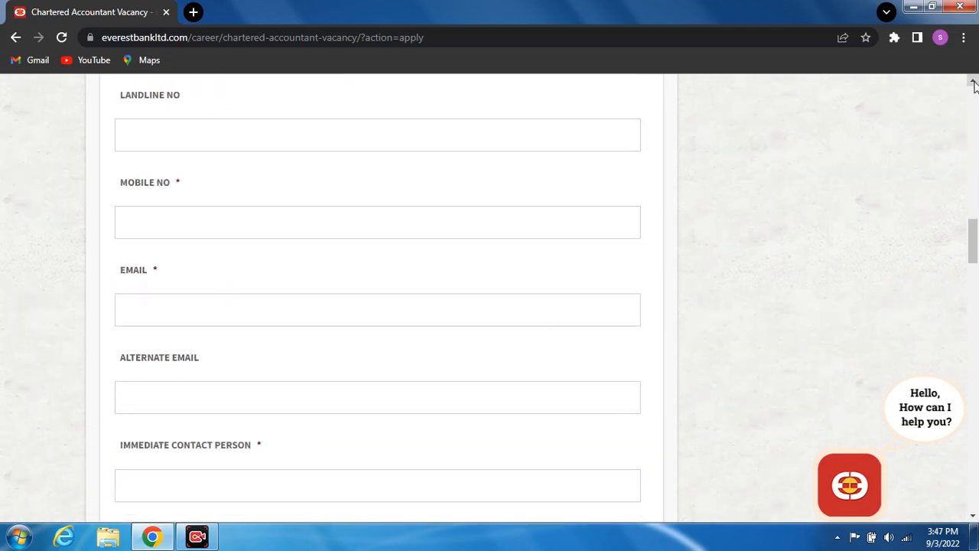
scroll(973, 85, "up", 3)
scroll(972, 84, "up", 3)
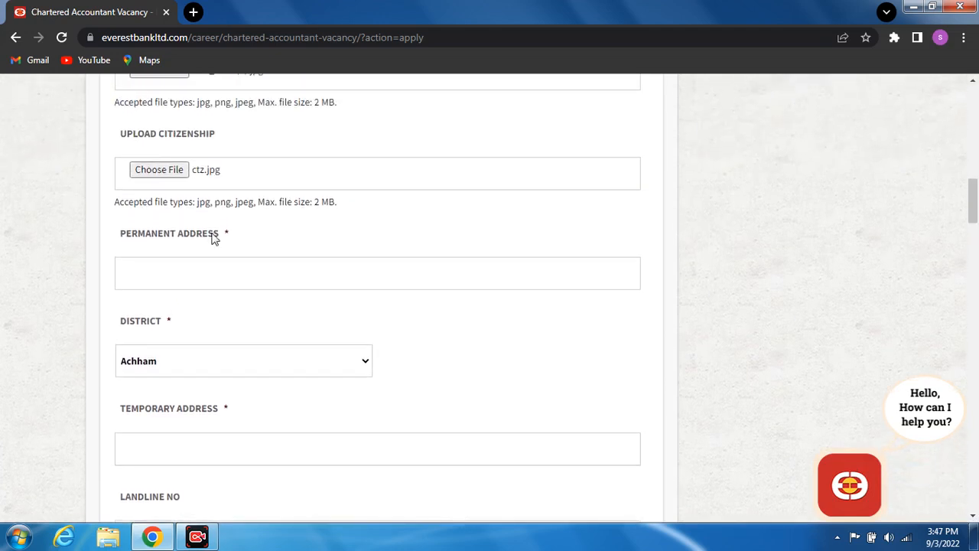
left_click(160, 263)
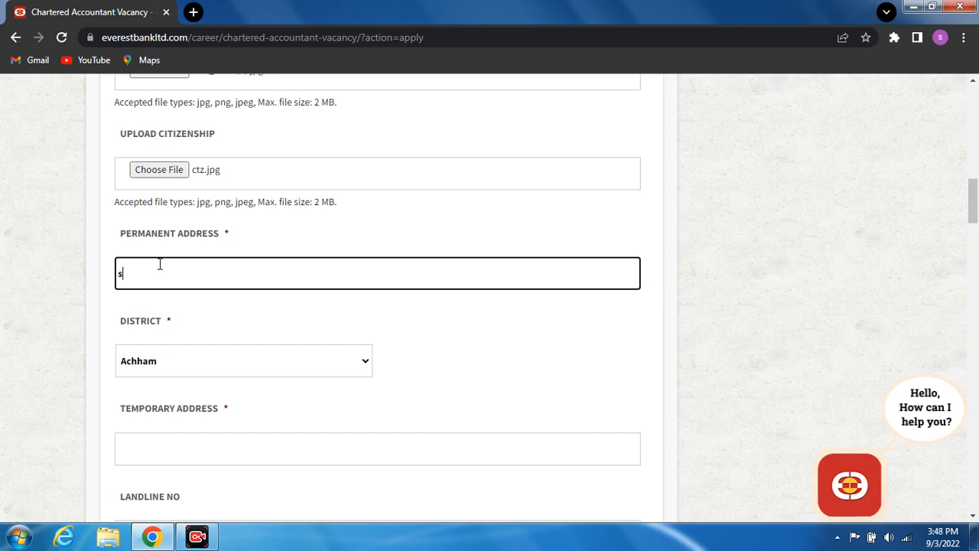
type("sindhuli")
- Set the district to Sindhuli and enter the temporary address city
left_click(261, 370)
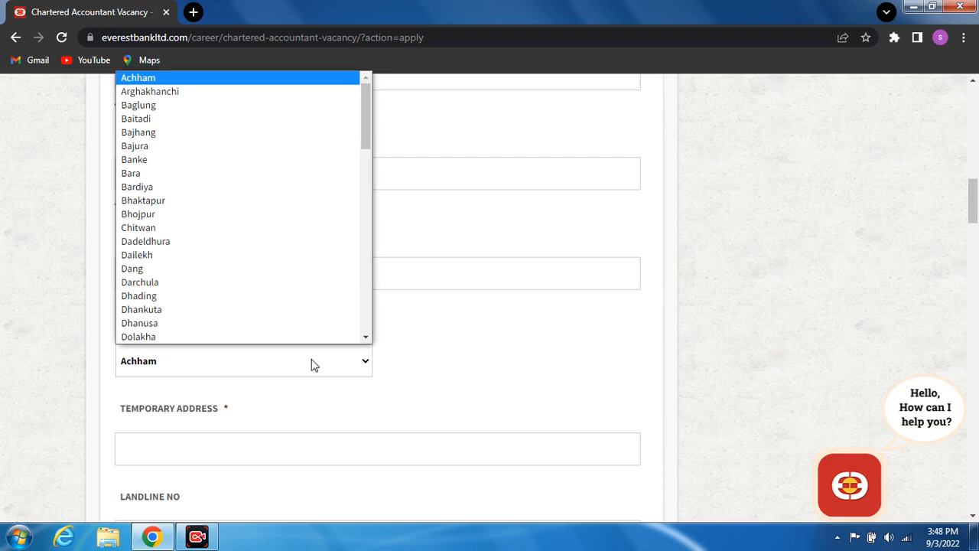
left_click(368, 312)
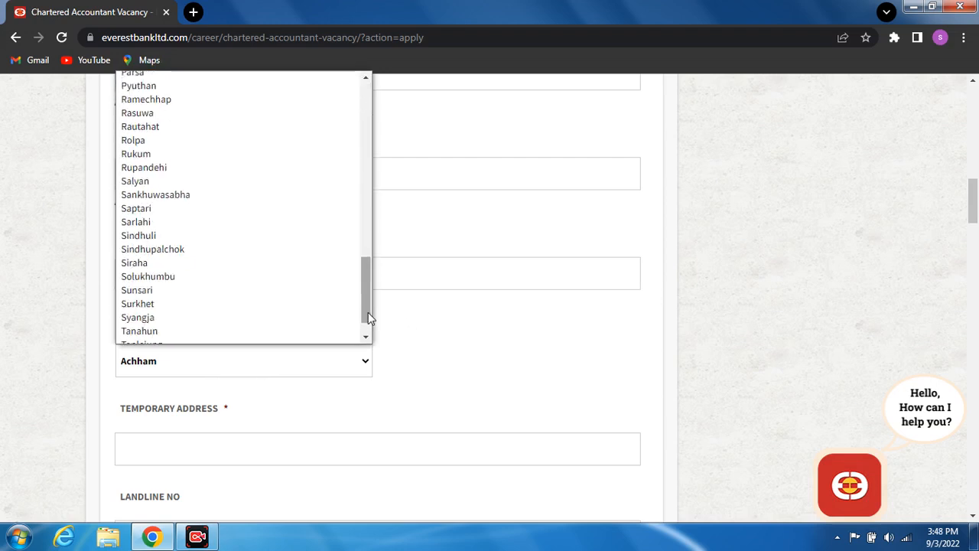
left_click(160, 235)
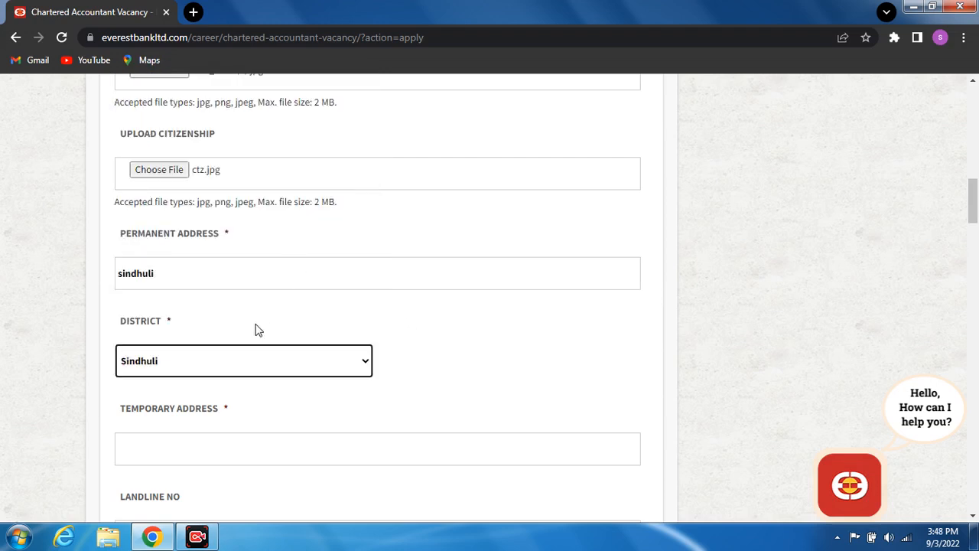
left_click(974, 517)
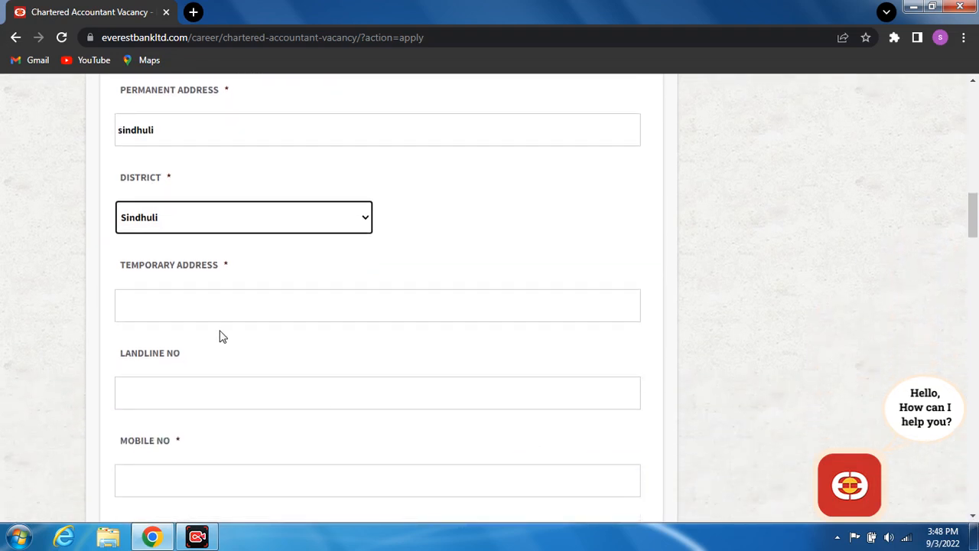
left_click(165, 305)
type("kathmandu")
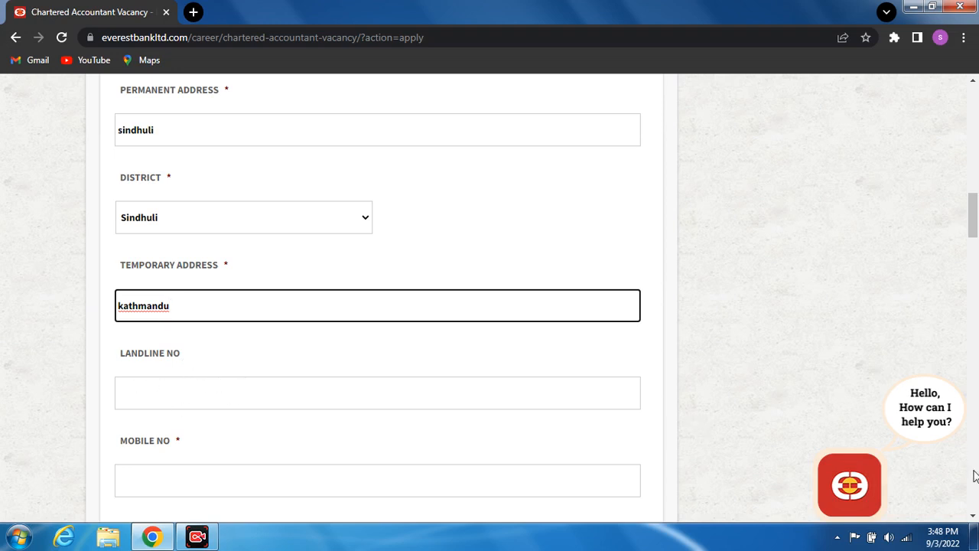
- Enter the applicant's mobile number in the Mobile No field
scroll(972, 515, "down", 2)
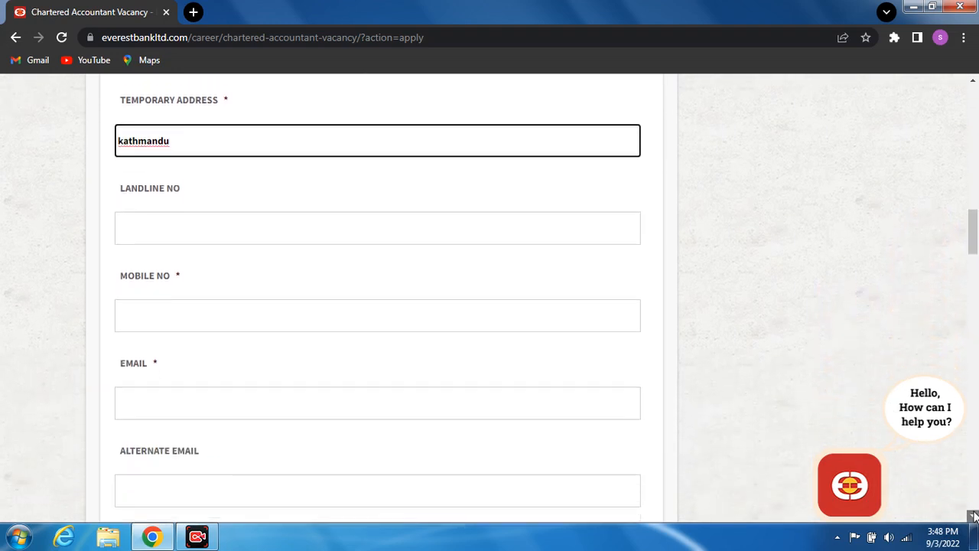
left_click(175, 313)
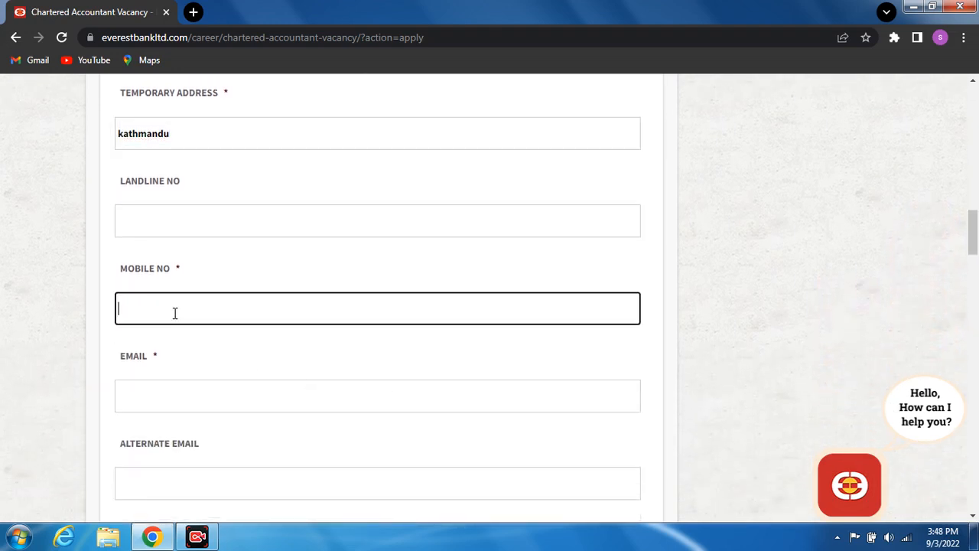
left_click(973, 515)
left_click(973, 515)
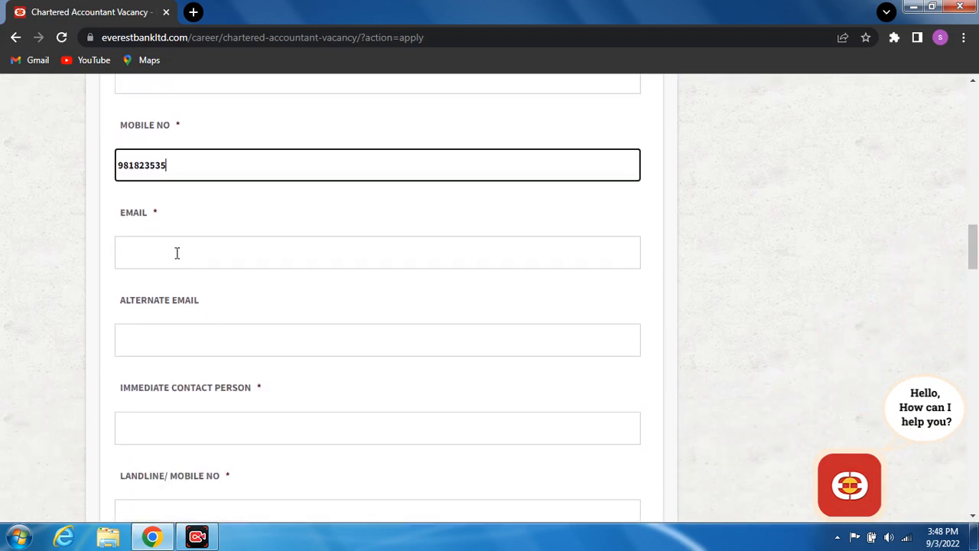
- Fill in the applicant's e-mail address
left_click(176, 253)
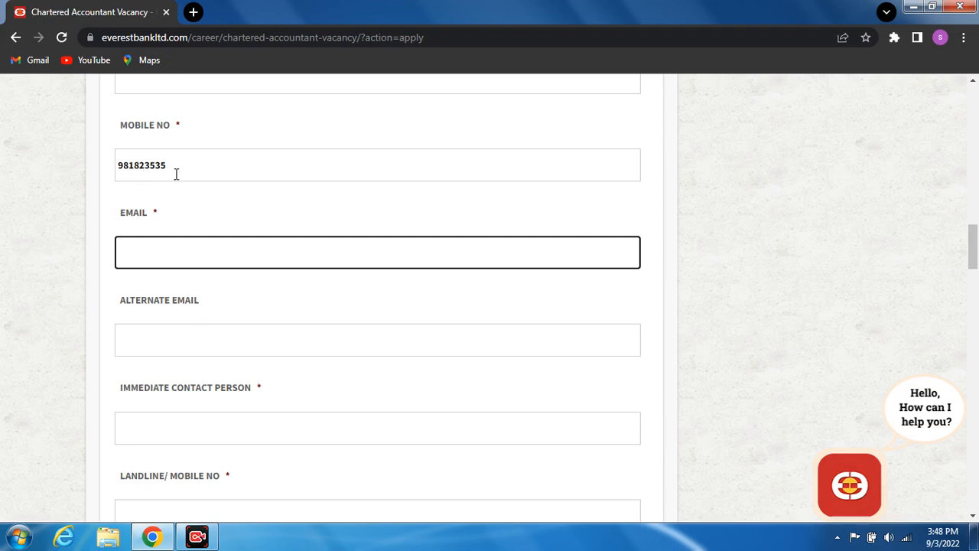
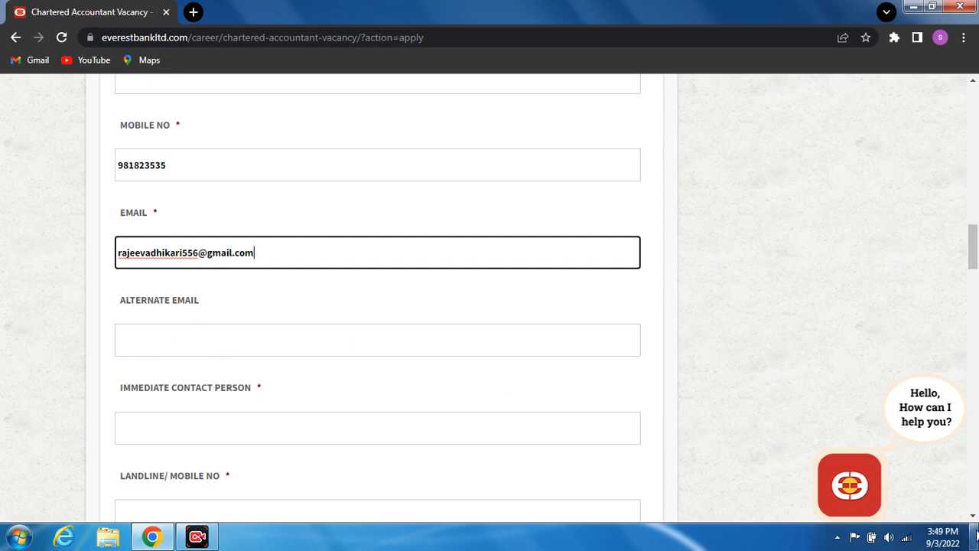
left_click(973, 517)
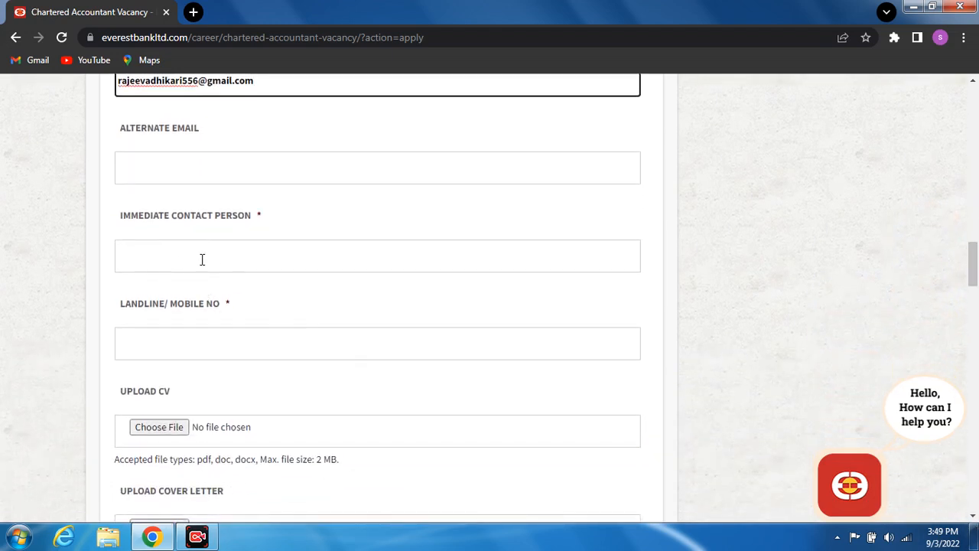
- Enter the immediate contact person details and the contact's landline/mobile number
left_click(179, 265)
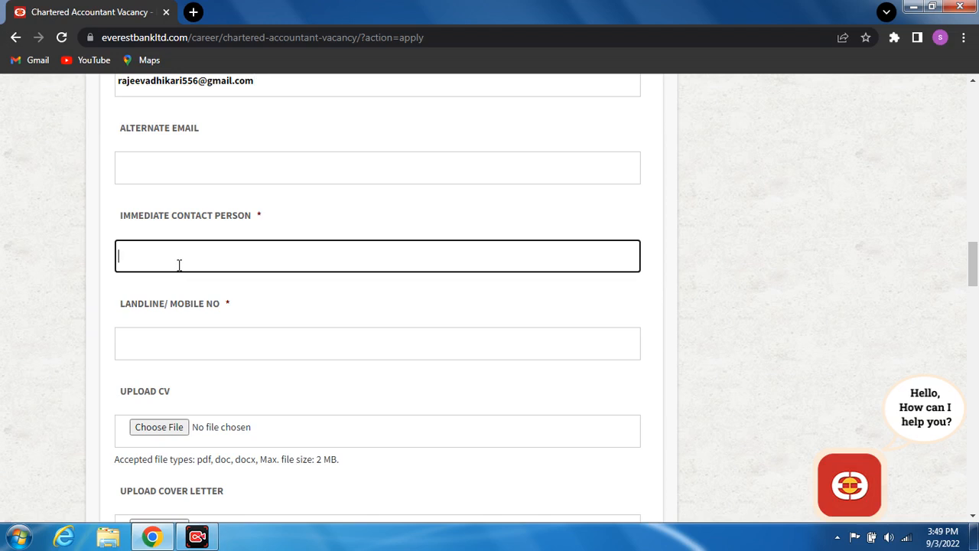
left_click(145, 357)
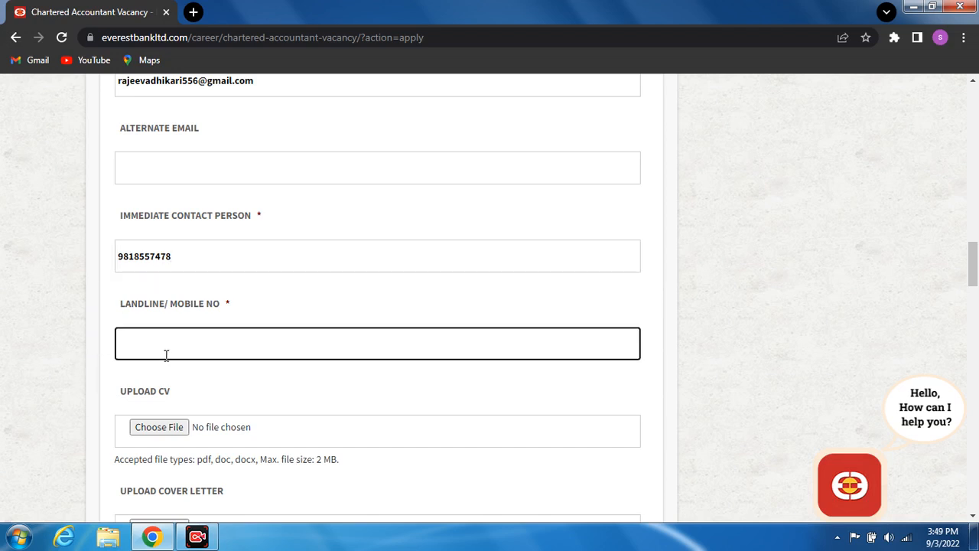
type("981853")
scroll(971, 519, "down", 3)
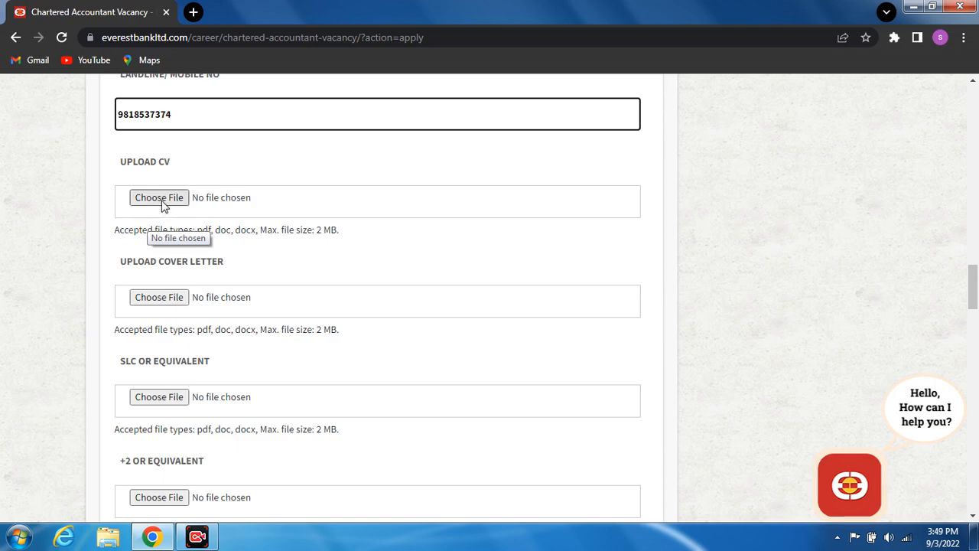
- Attach cv.png from the EDIT folder on Local Disk (F:) as the CV
left_click(164, 203)
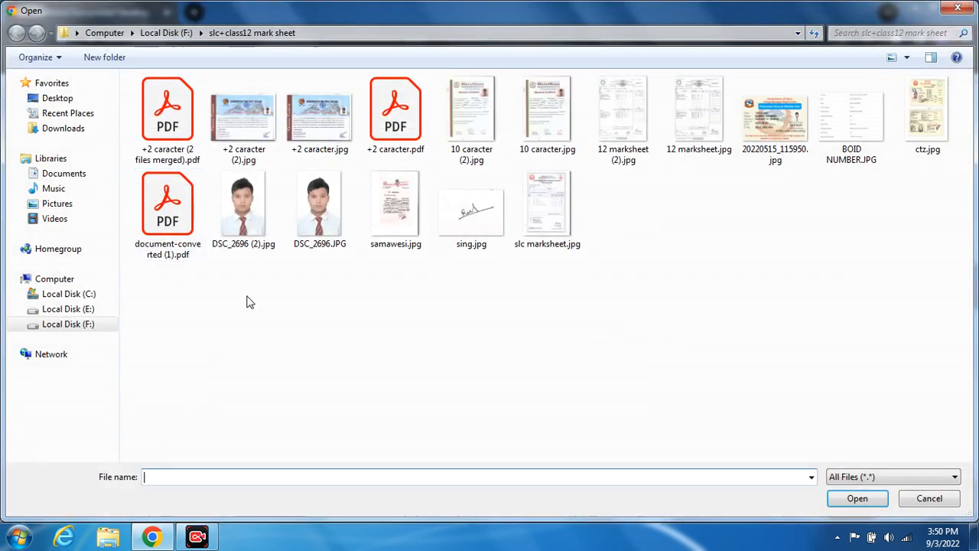
left_click(77, 309)
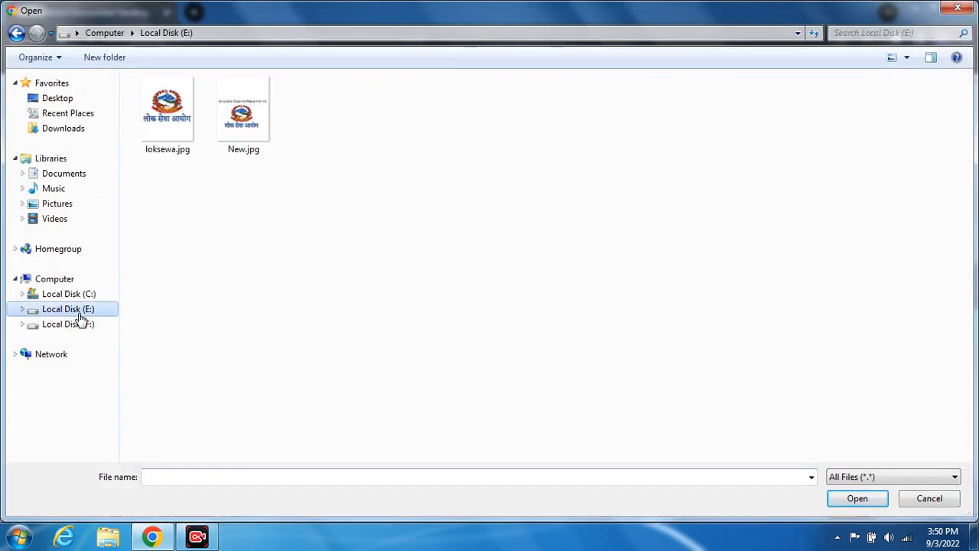
left_click(80, 326)
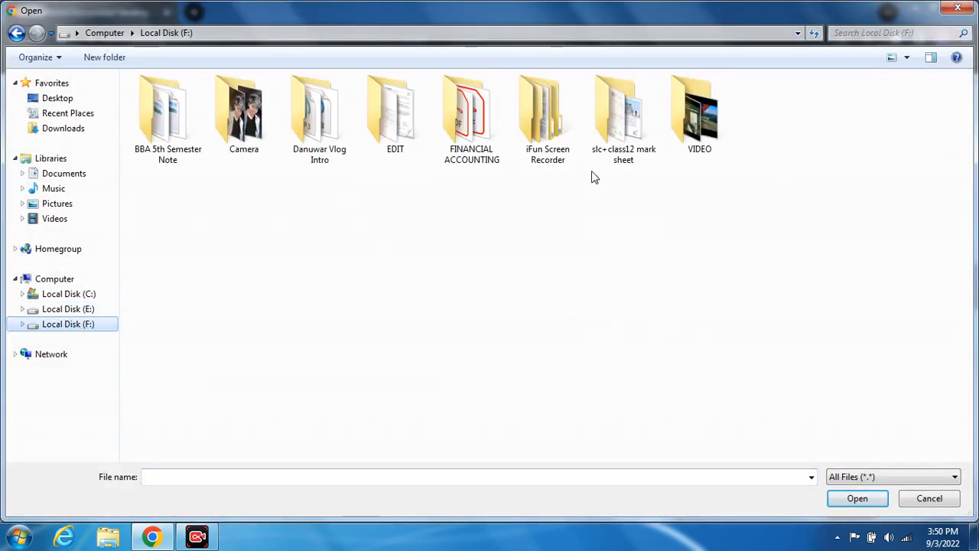
double_click(395, 115)
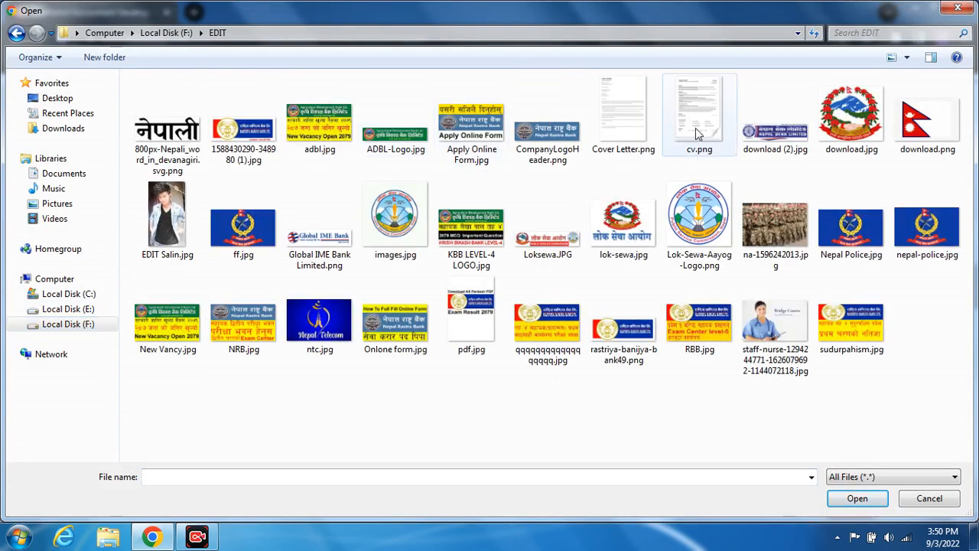
double_click(696, 127)
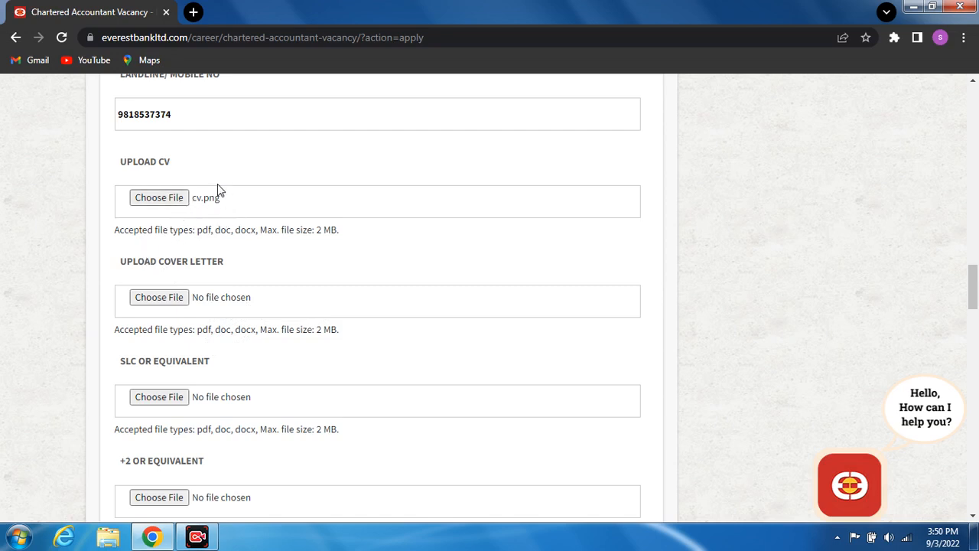
- In a new tab, search Google for 'jpg to pdf' and open the iLovePDF result
left_click(194, 13)
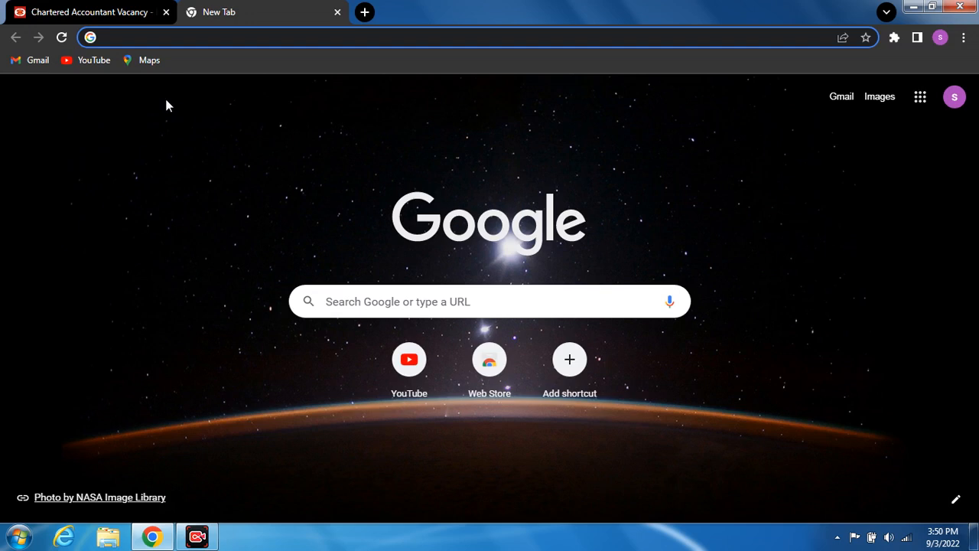
left_click(158, 40)
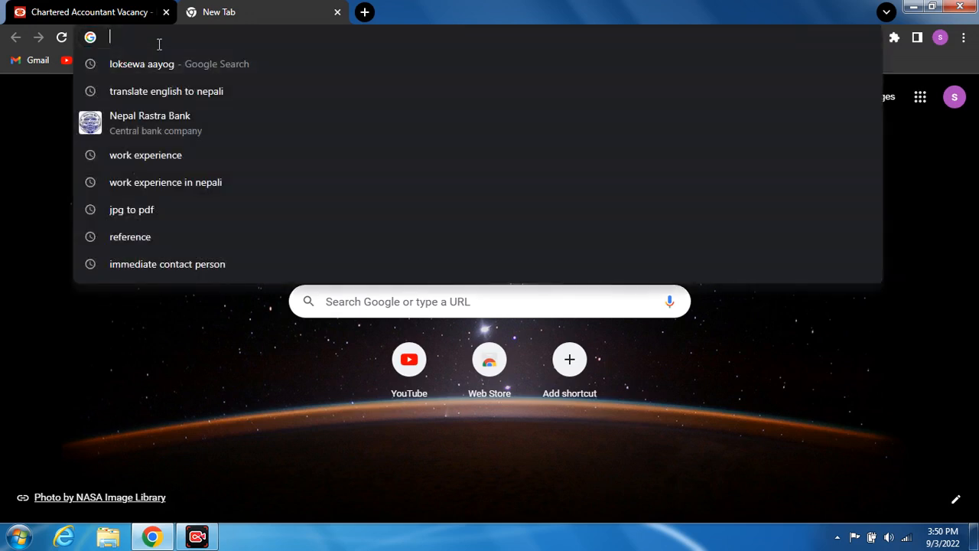
type("p")
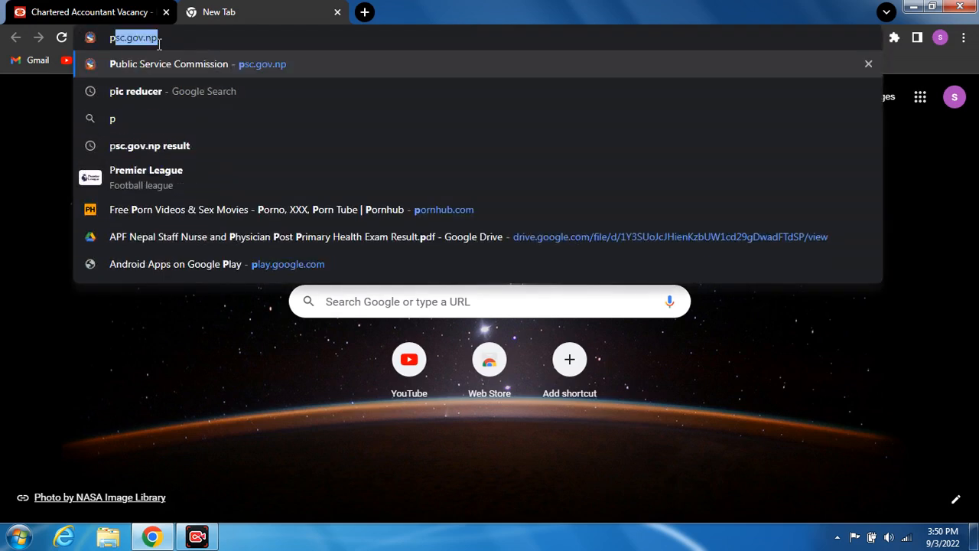
key("BackSpace")
key("BackSpace")
type("jpg")
key("Return")
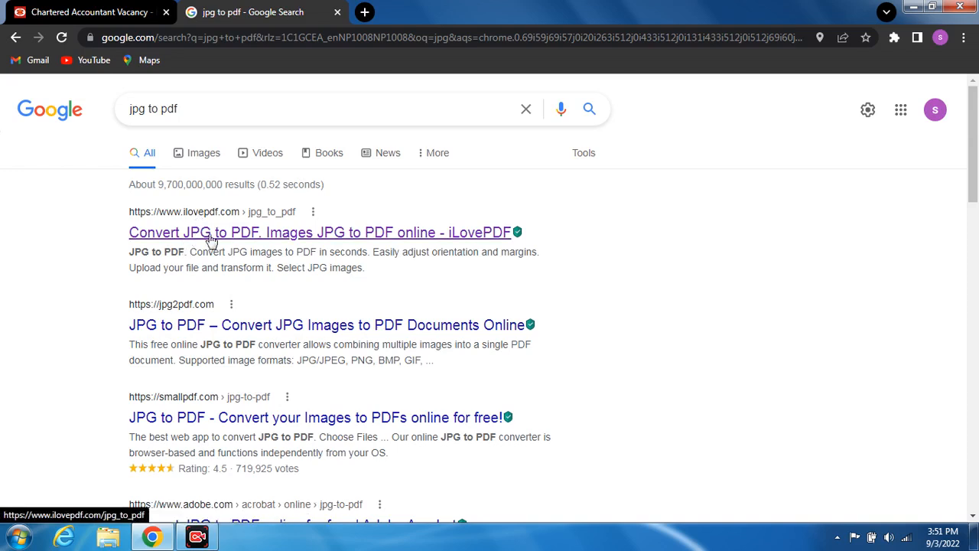
left_click(254, 241)
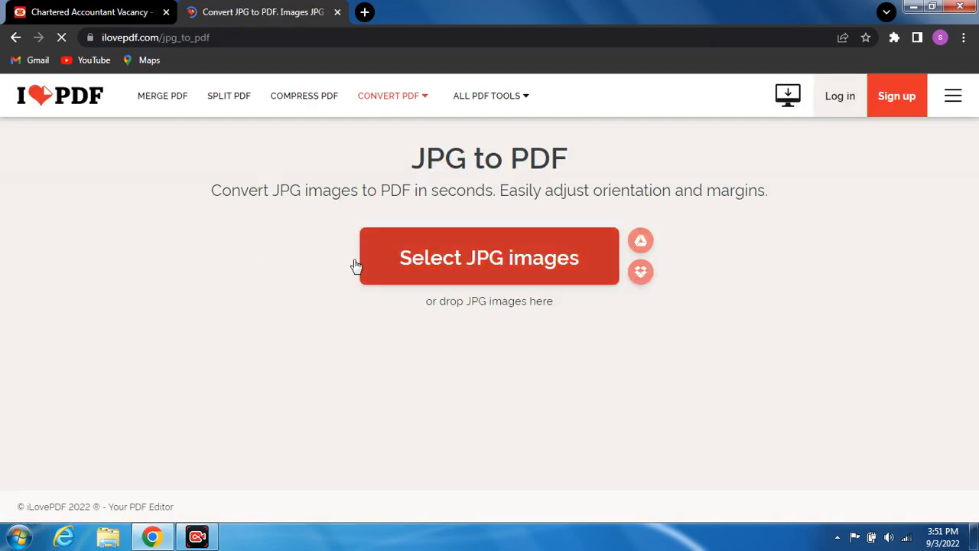
- Load cv.png from F:\EDIT into iLovePDF's JPG to PDF converter
left_click(451, 272)
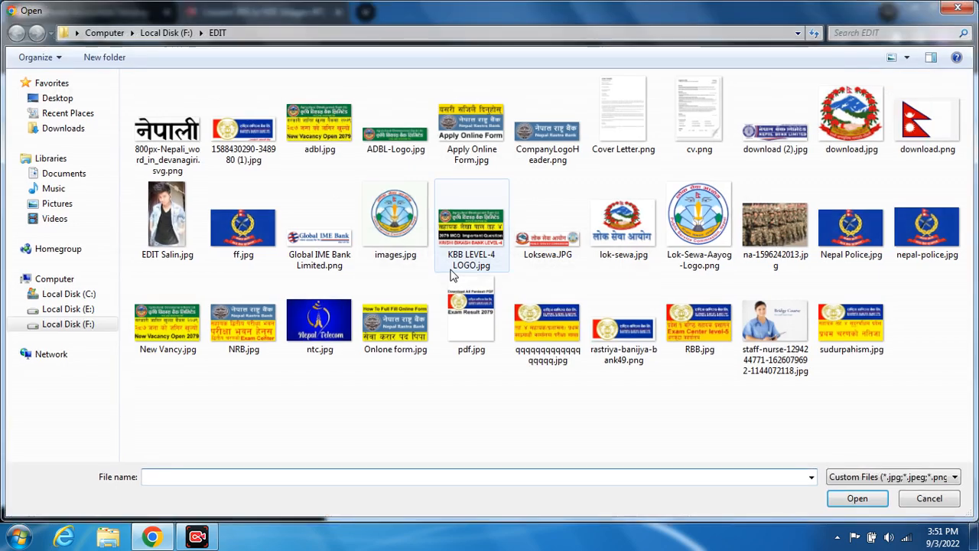
left_click(87, 311)
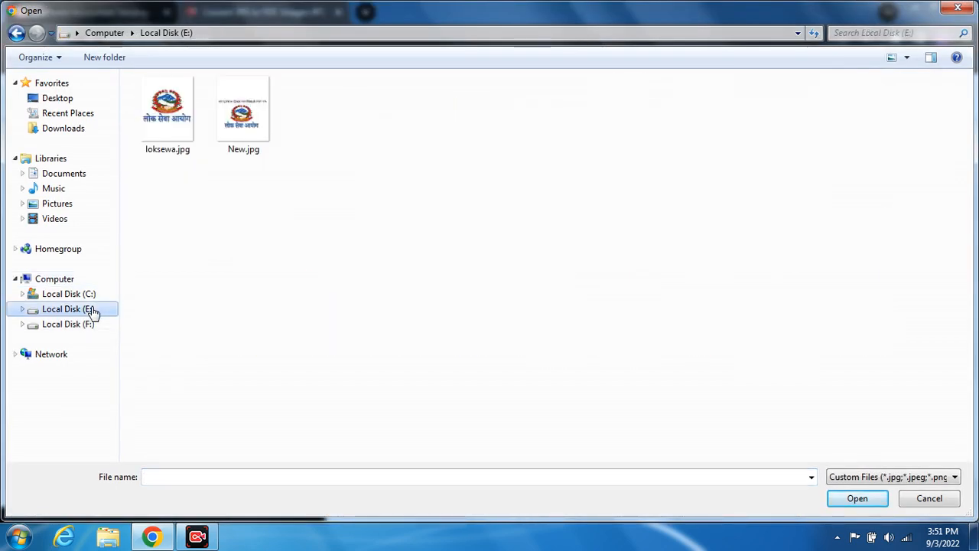
left_click(66, 323)
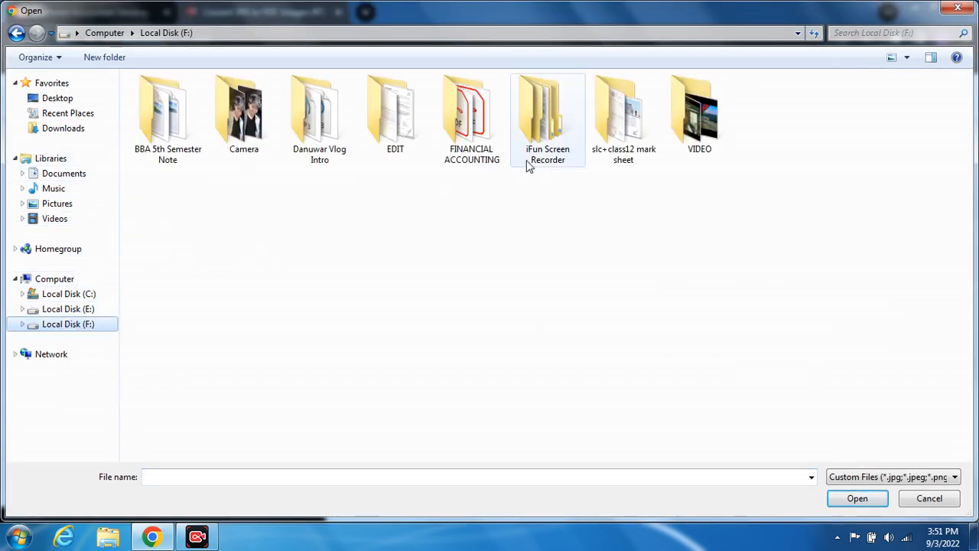
double_click(396, 128)
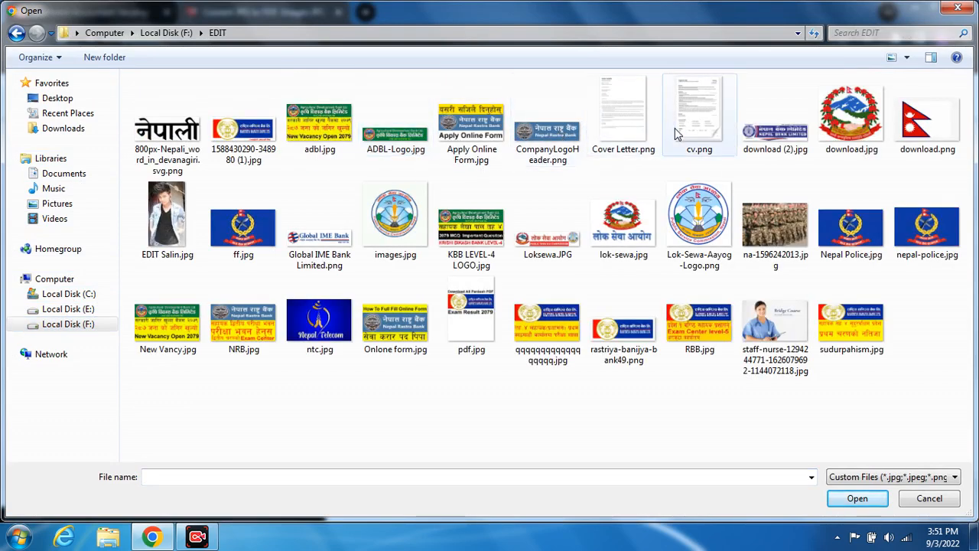
double_click(711, 123)
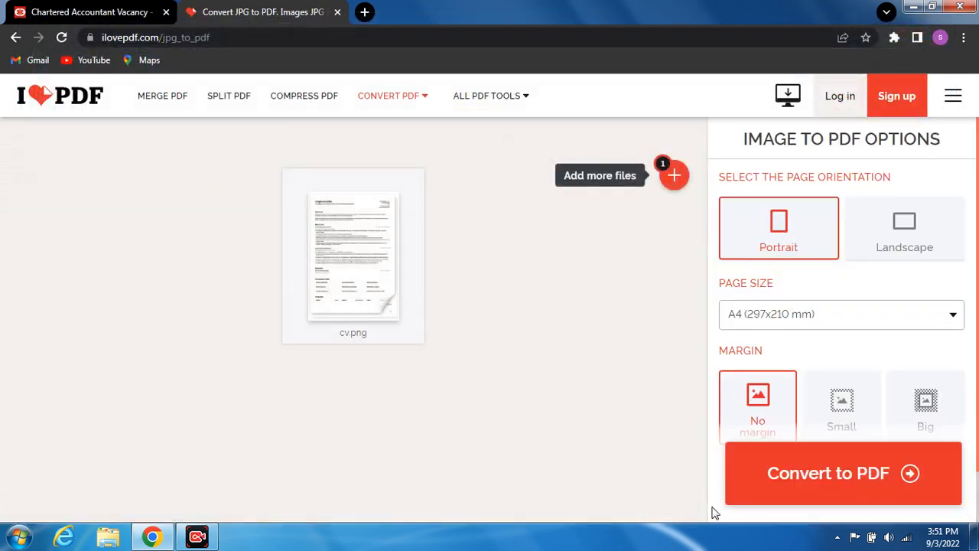
- Convert cv.png to cv.pdf and return to the application form
left_click(839, 476)
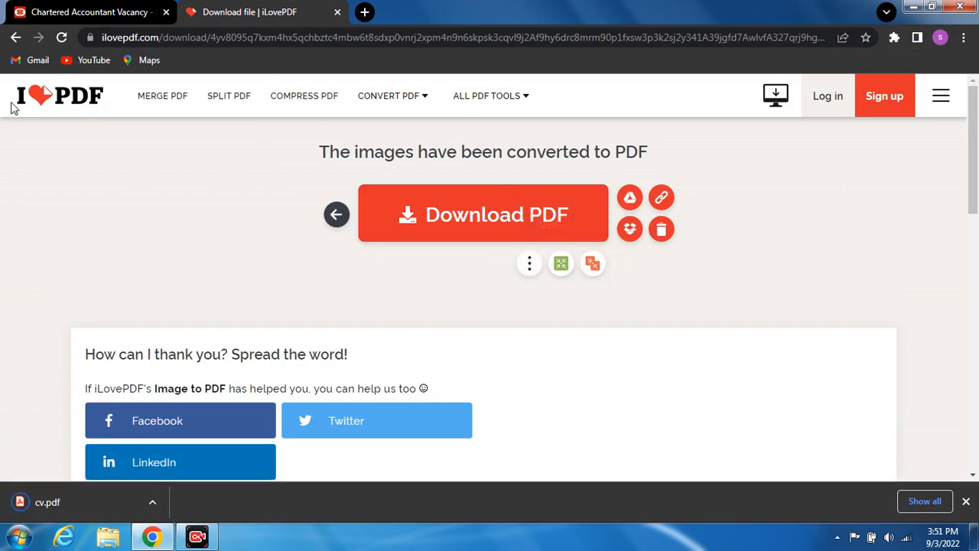
left_click(16, 36)
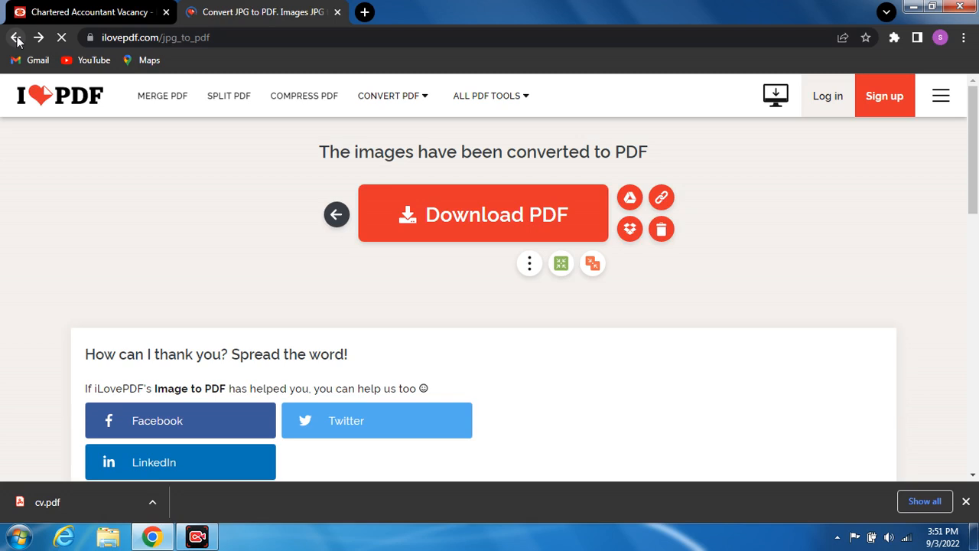
left_click(90, 11)
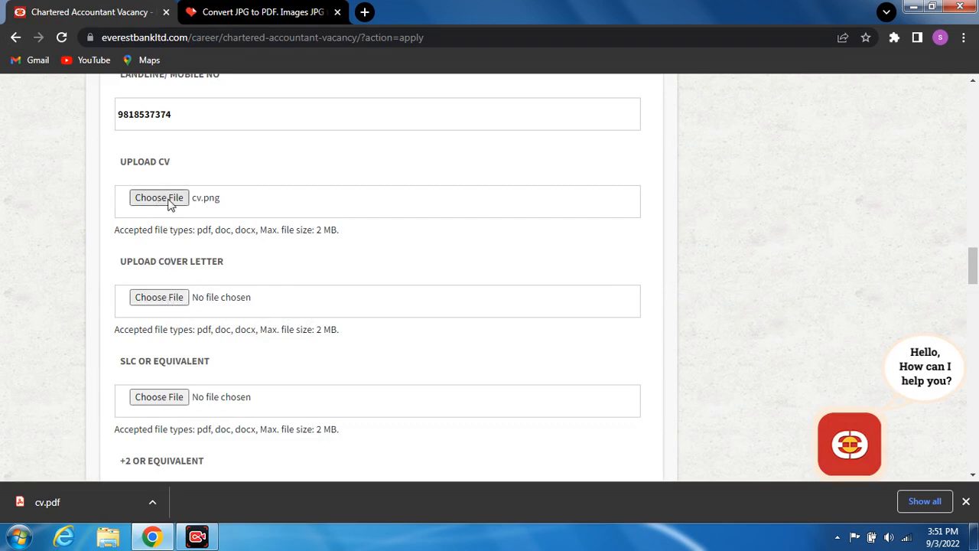
- Replace the CV attachment with cv.pdf from the Downloads folder
left_click(161, 201)
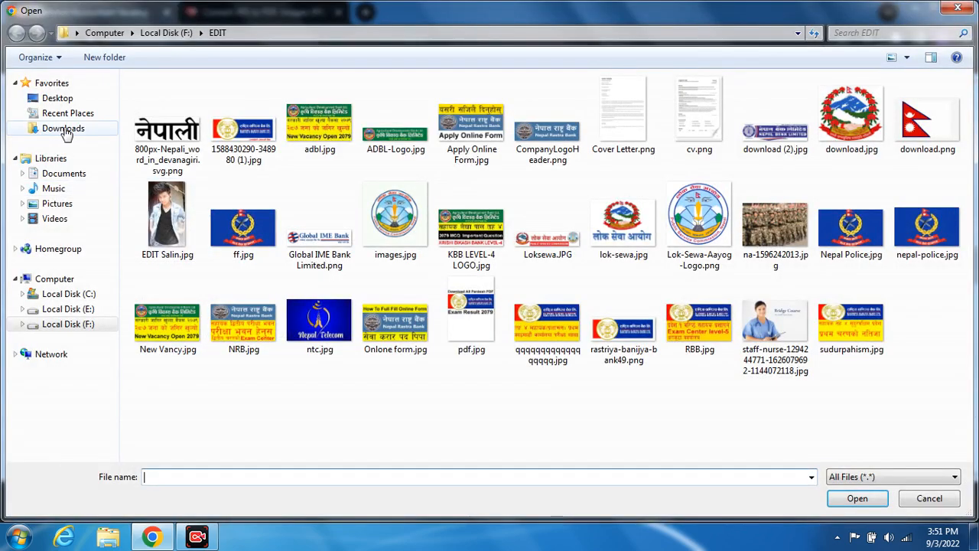
left_click(64, 129)
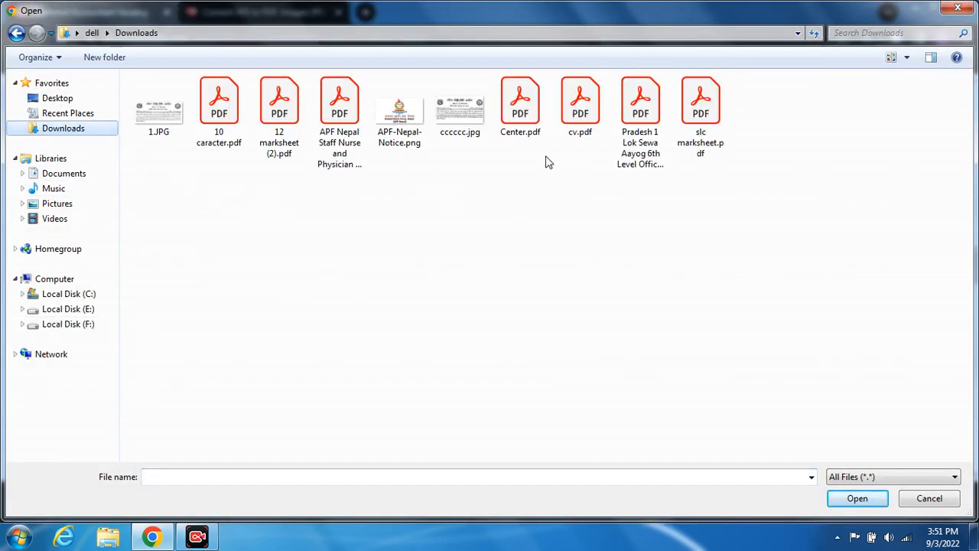
double_click(580, 122)
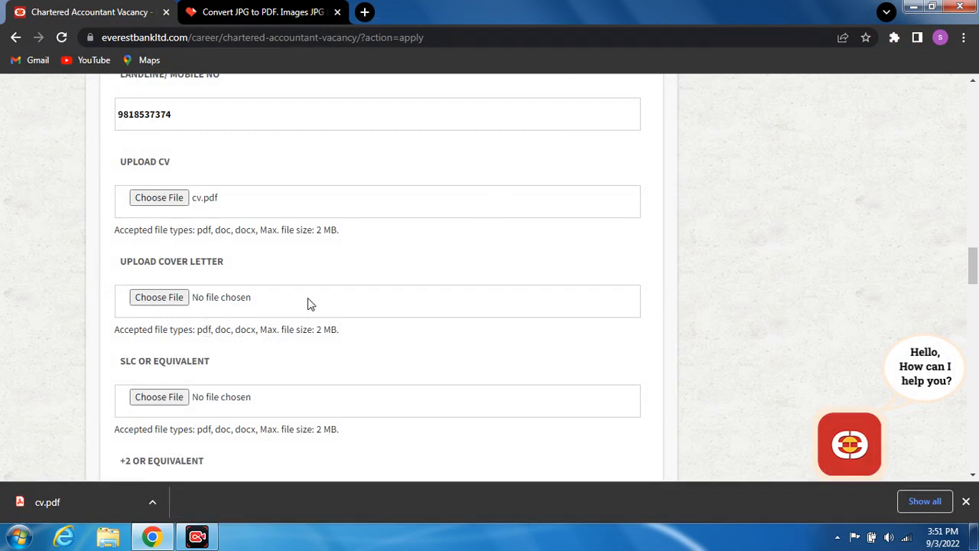
- Load Cover Letter.png from F:\EDIT into iLovePDF's JPG to PDF converter
left_click(260, 13)
mouse_move(388, 95)
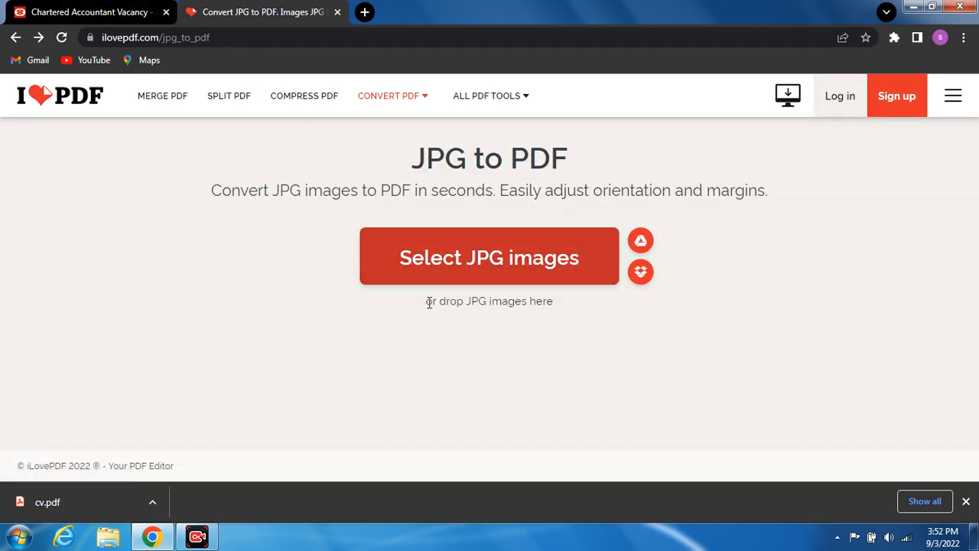
left_click_drag(429, 299, 428, 267)
left_click(429, 266)
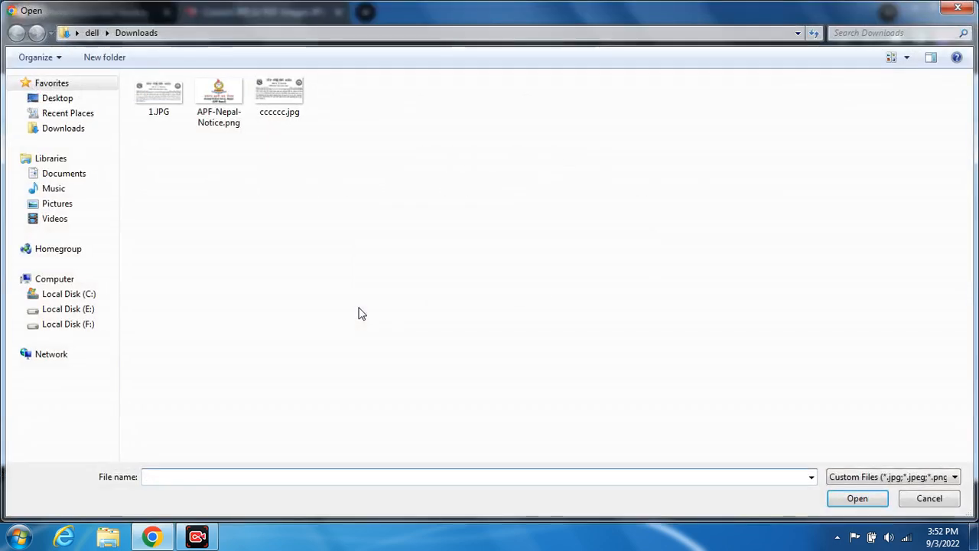
left_click(83, 323)
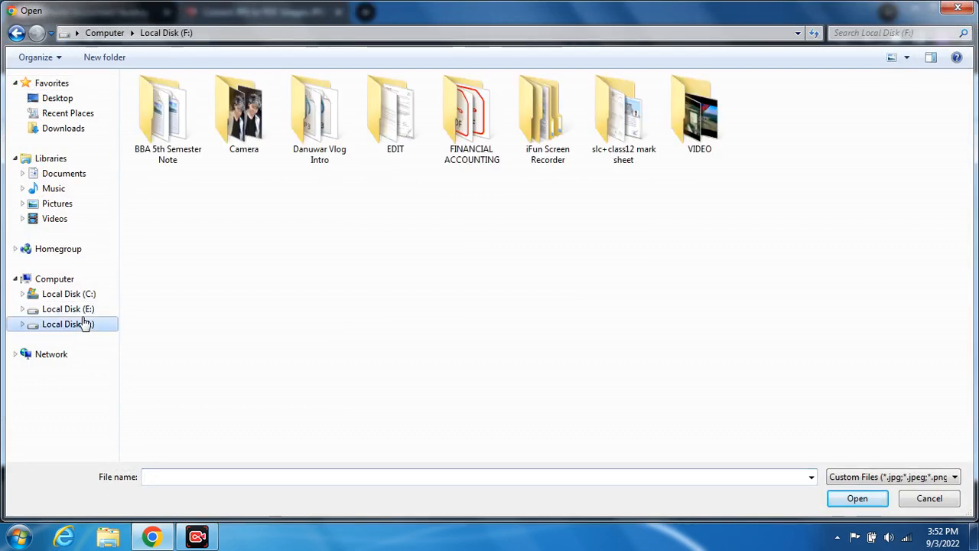
left_click(82, 311)
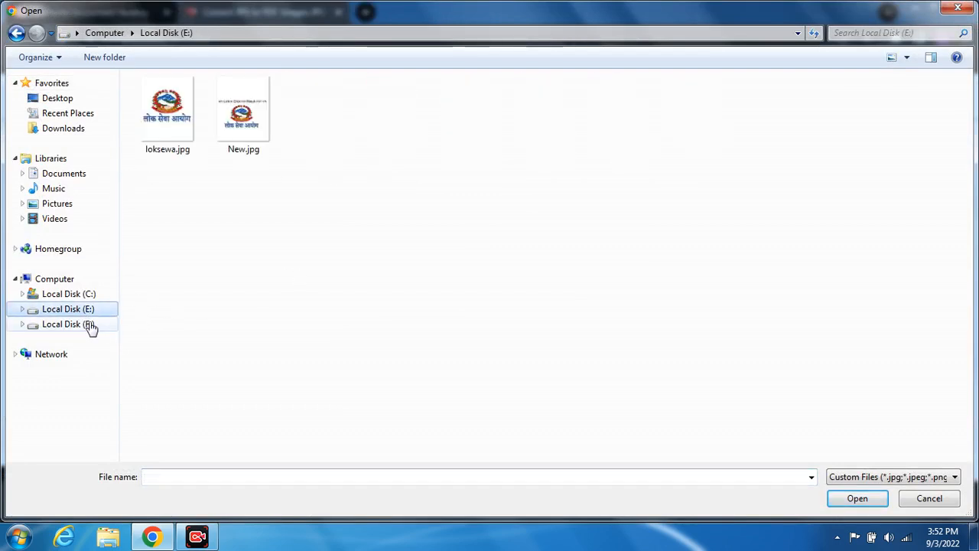
left_click(89, 326)
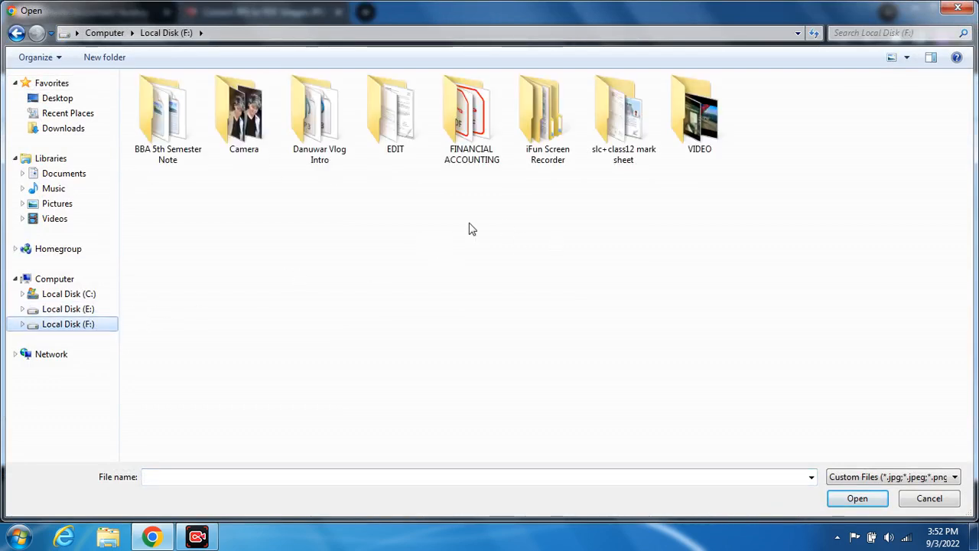
double_click(388, 111)
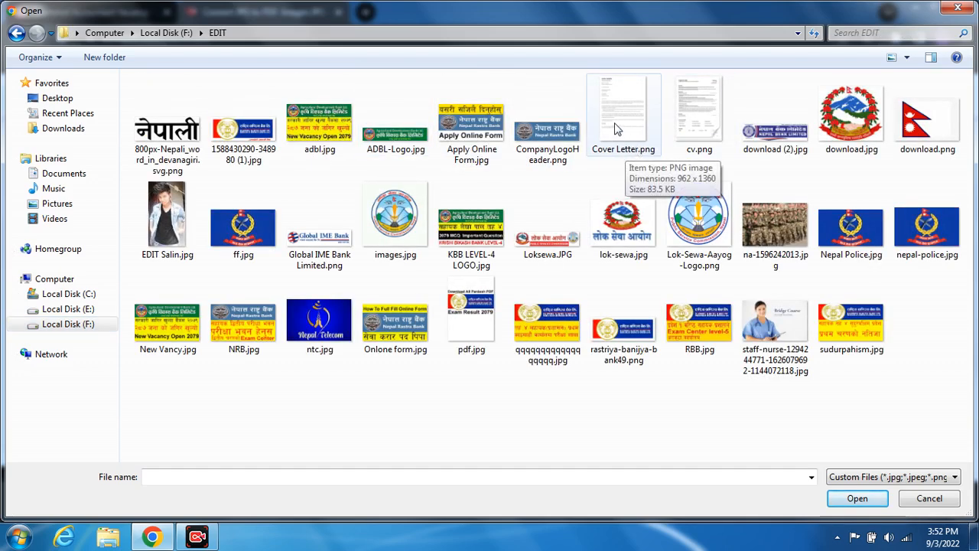
double_click(618, 128)
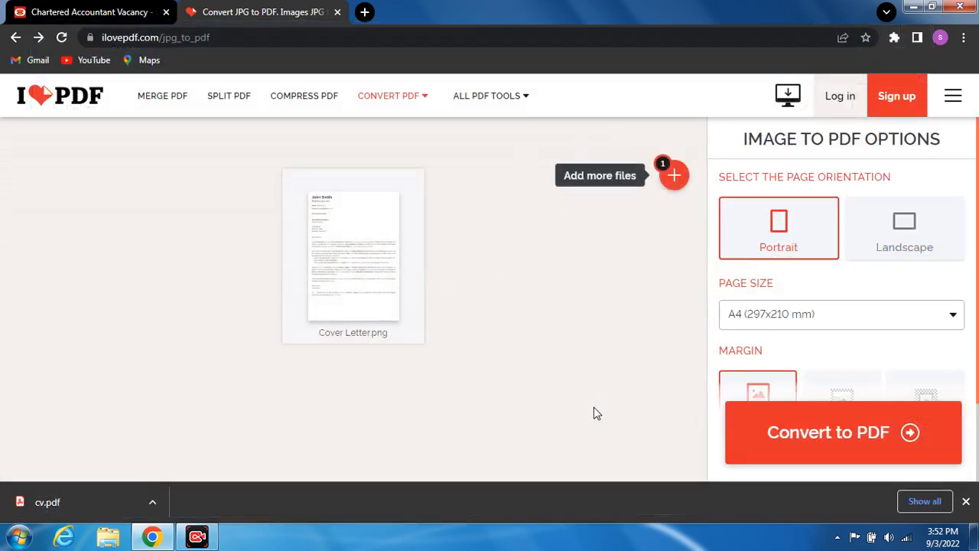
- Convert it, download Cover Letter.pdf, and return to the application form
left_click(782, 444)
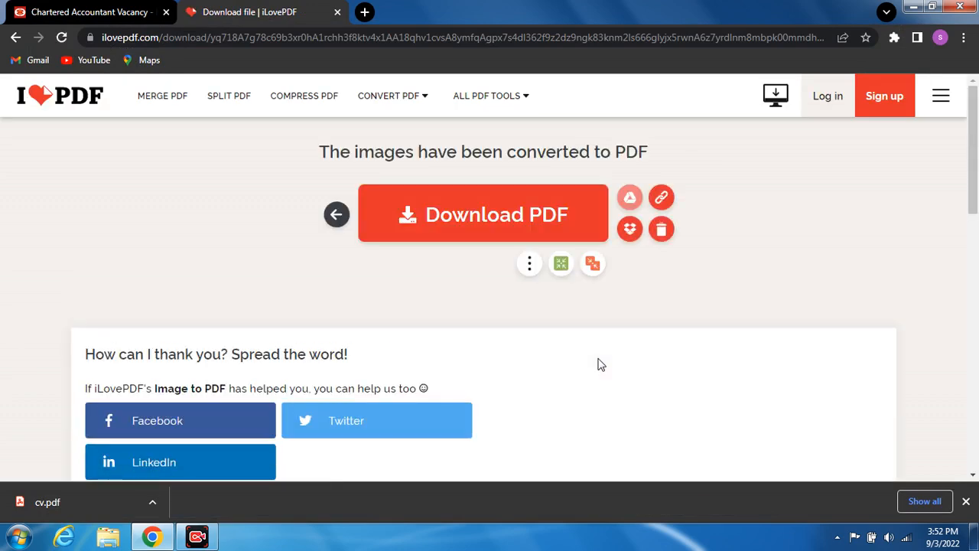
left_click(459, 220)
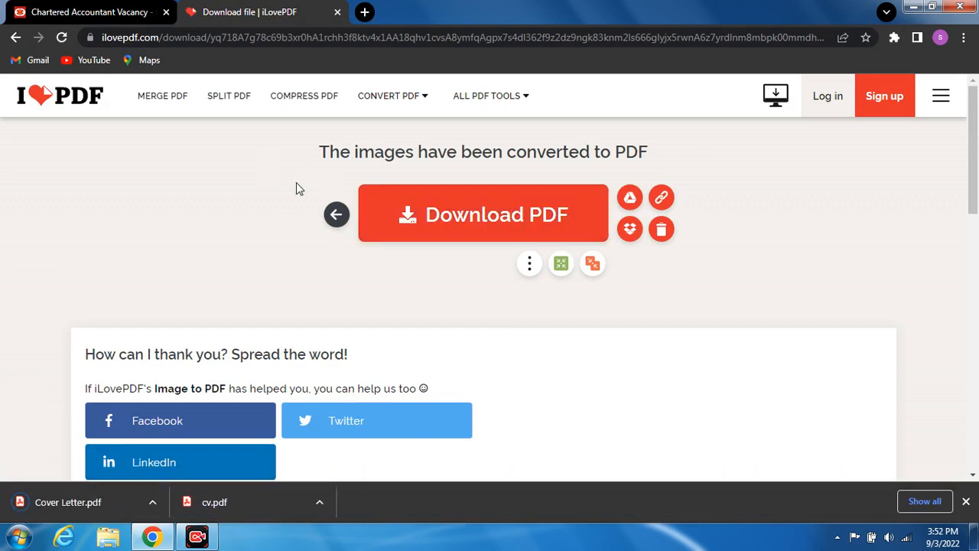
left_click(84, 11)
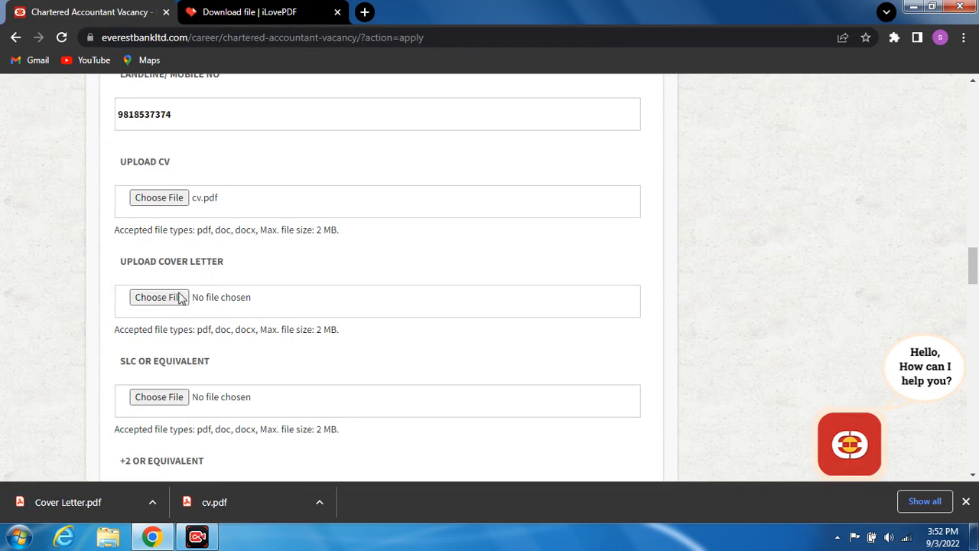
- Attach Cover Letter.pdf from Downloads under Upload Cover Letter
left_click(156, 298)
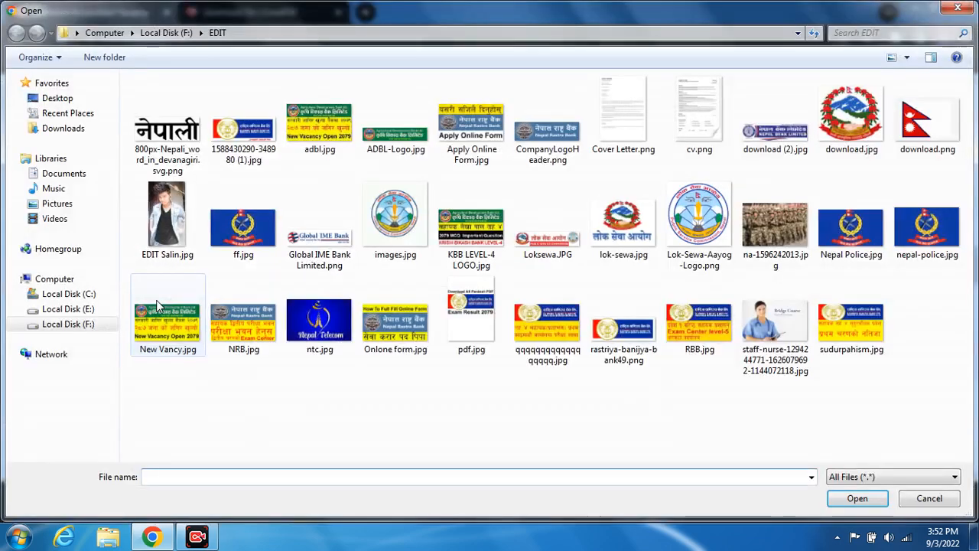
left_click(63, 128)
double_click(585, 134)
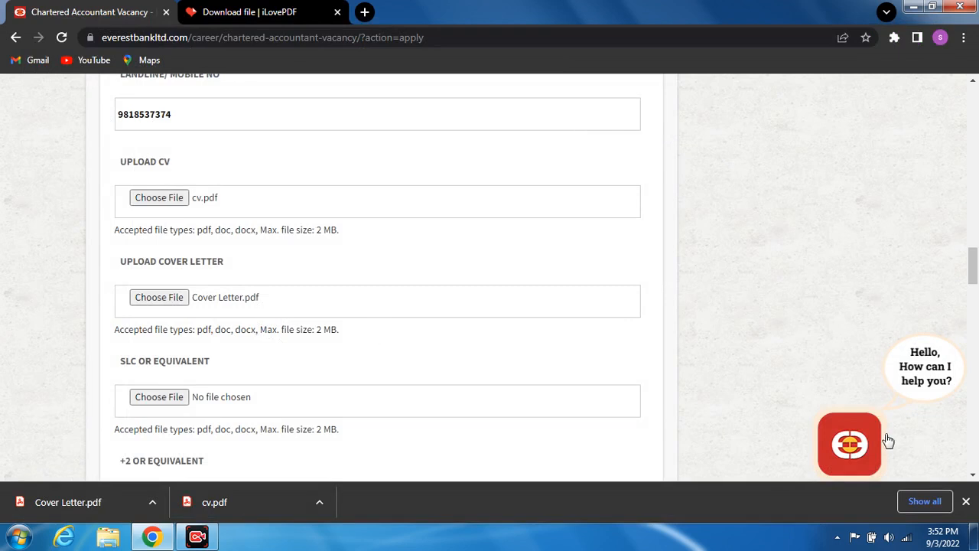
- Close Chrome's downloads bar and scroll further down the form
left_click(974, 475)
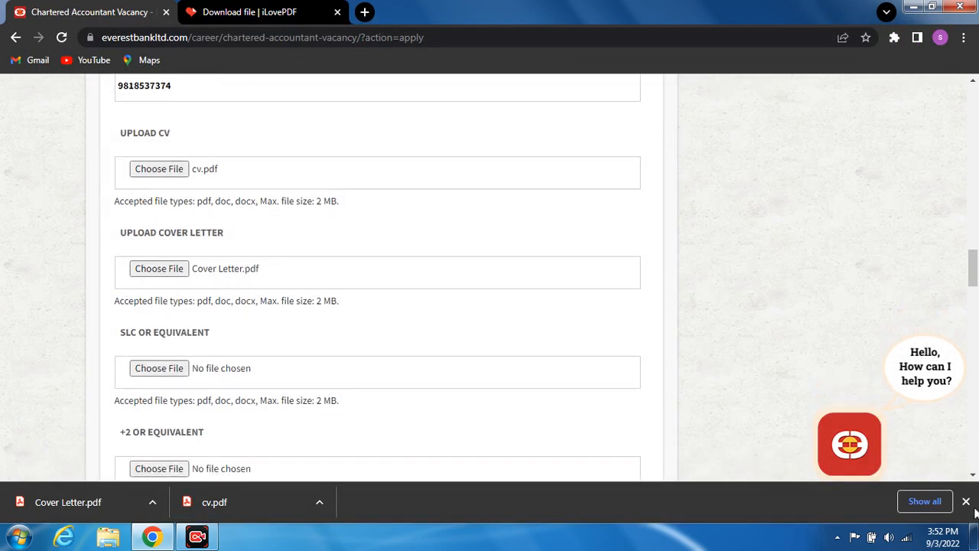
left_click(966, 501)
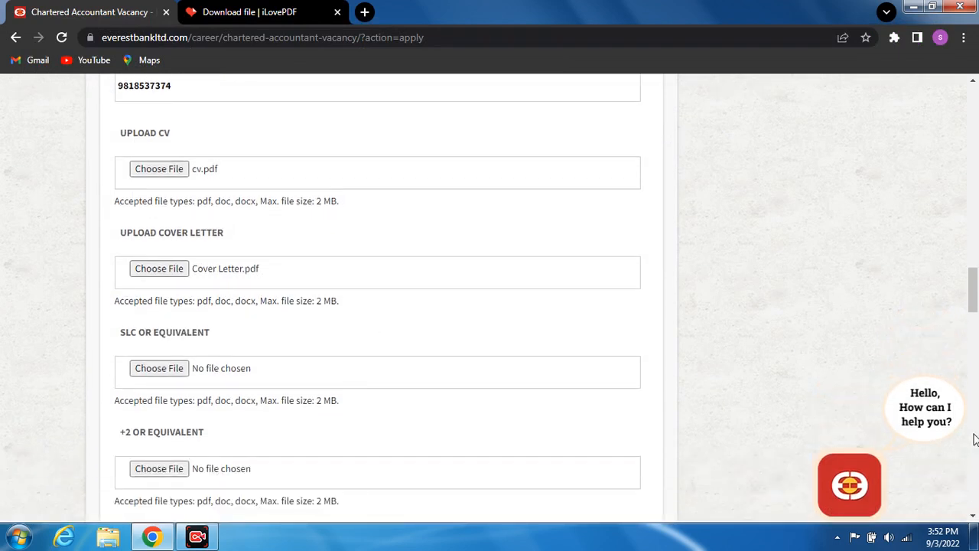
scroll(973, 514, "down", 2)
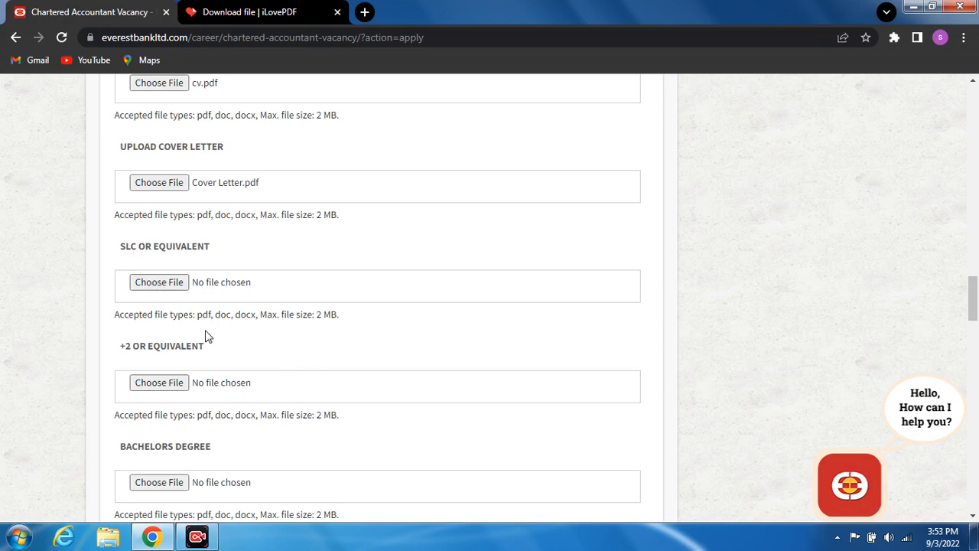
- Attach slc marksheet.pdf under SLC or Equivalent
left_click(162, 283)
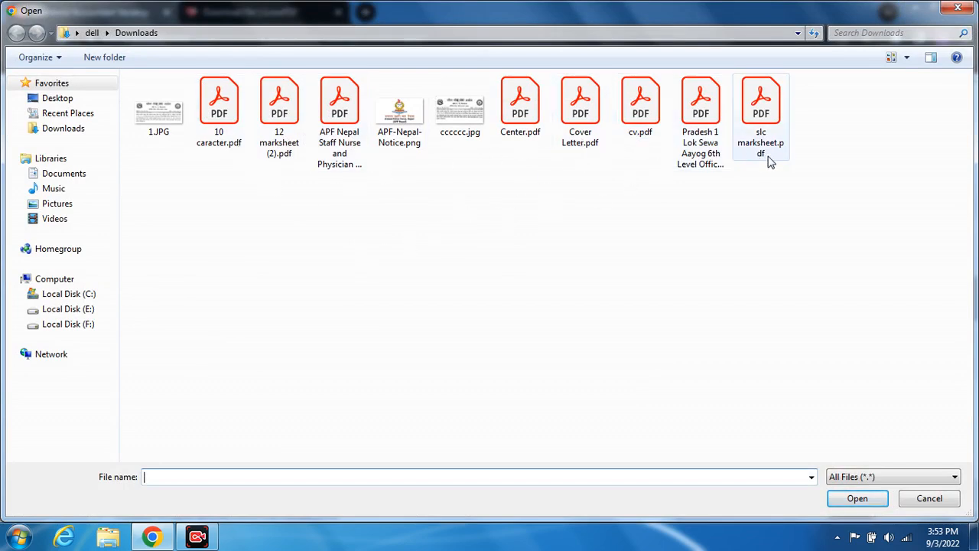
double_click(772, 113)
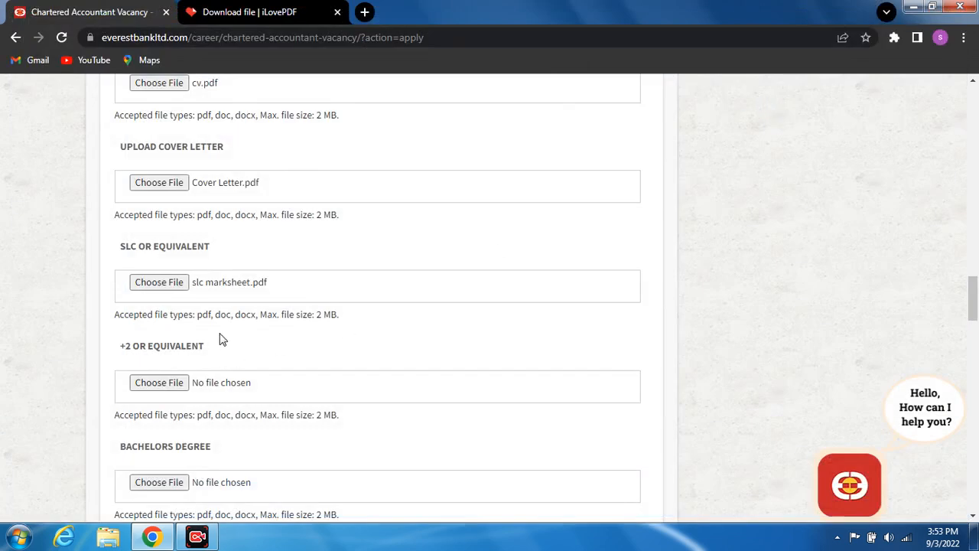
scroll(973, 517, "down", 3)
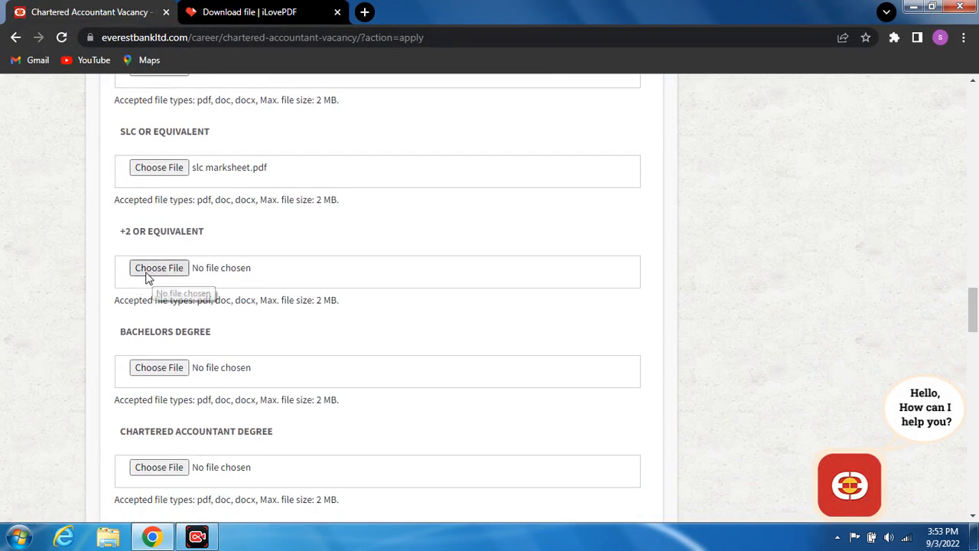
- Attach 12 marksheet (2).pdf under +2 or Equivalent
left_click(153, 273)
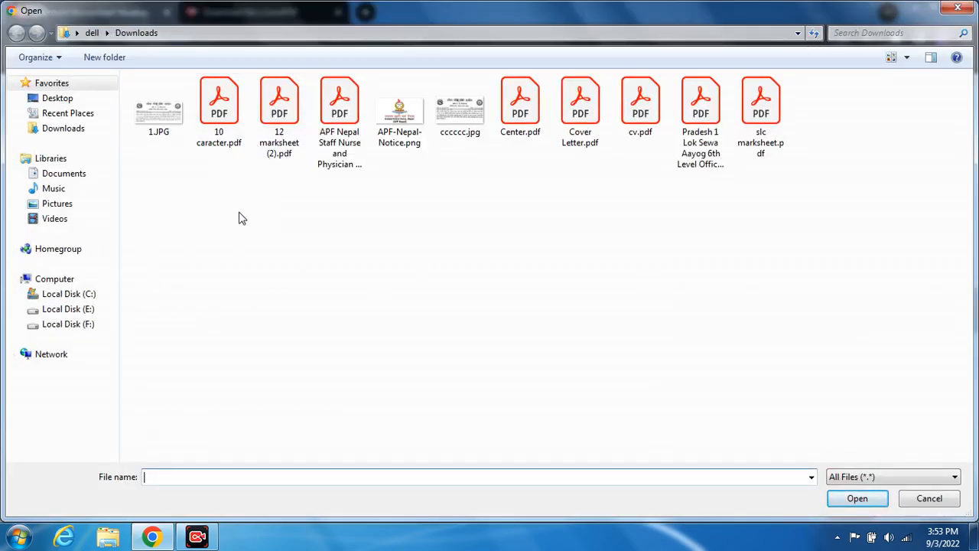
double_click(291, 114)
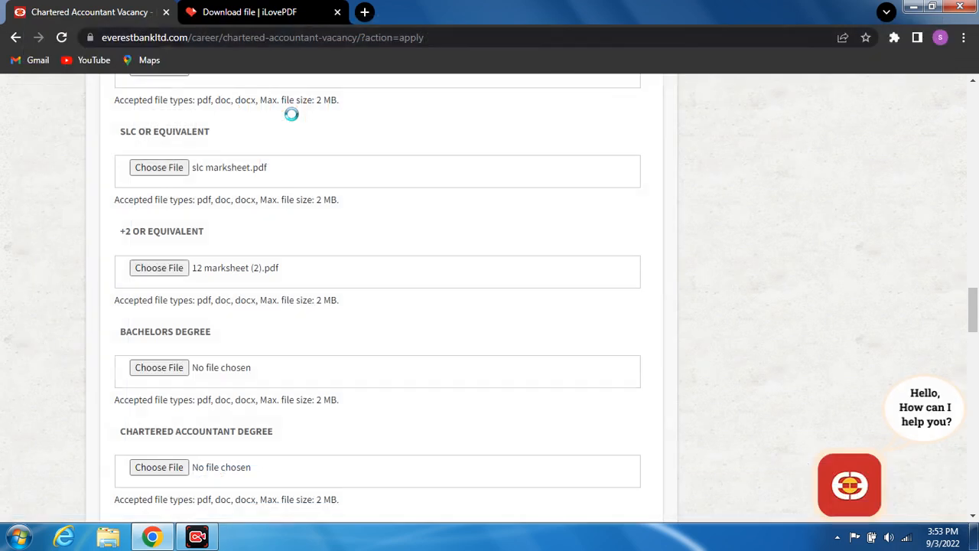
left_click(973, 515)
left_click(973, 515)
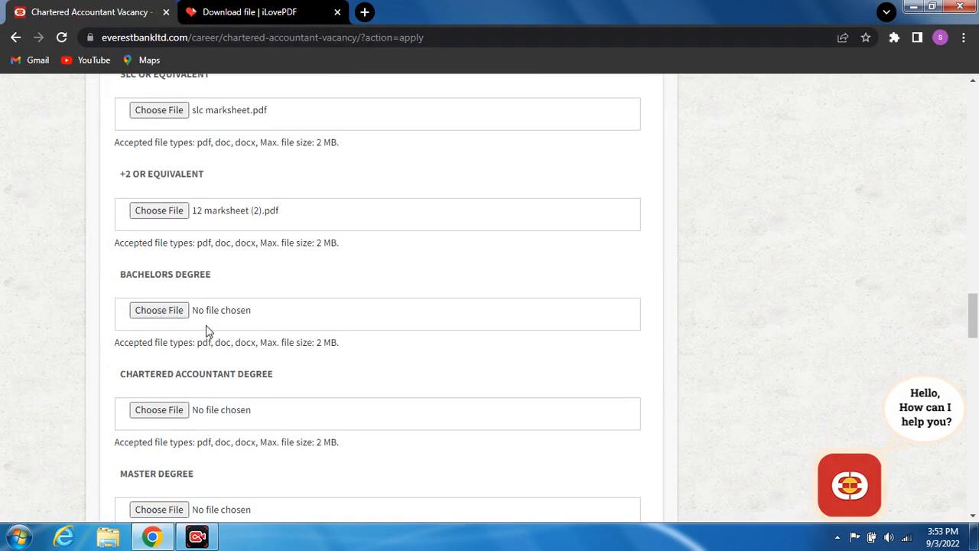
- Attach 10 caracter.pdf under Bachelors Degree
left_click(160, 312)
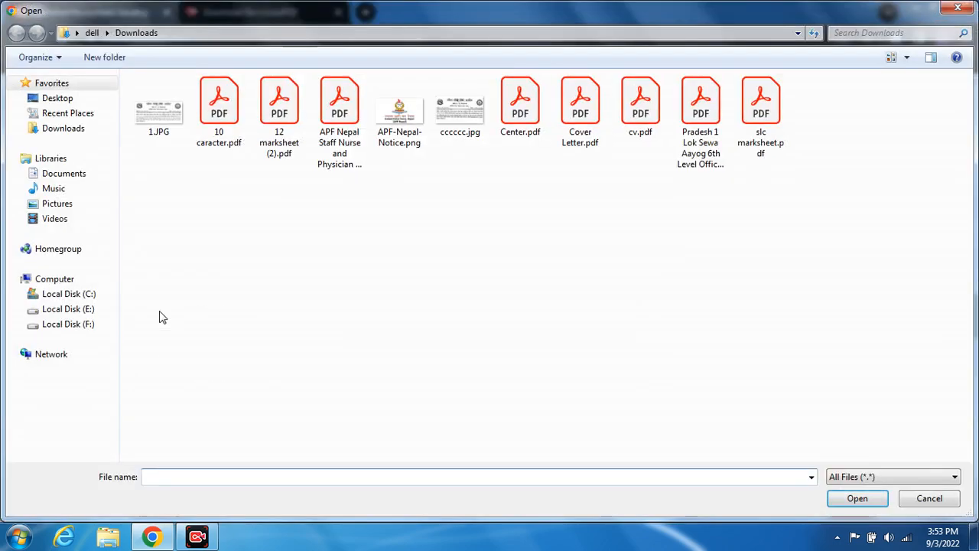
double_click(213, 130)
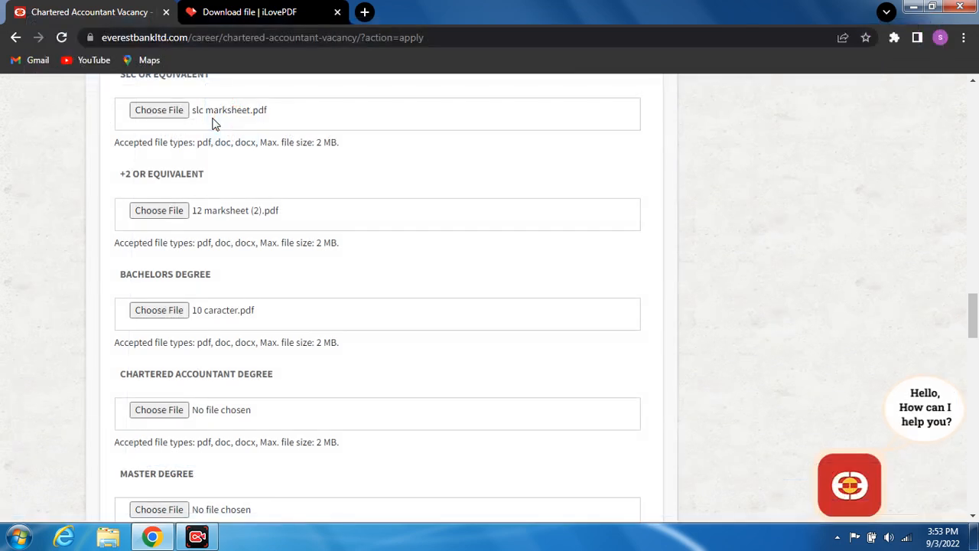
left_click(973, 517)
left_click(972, 517)
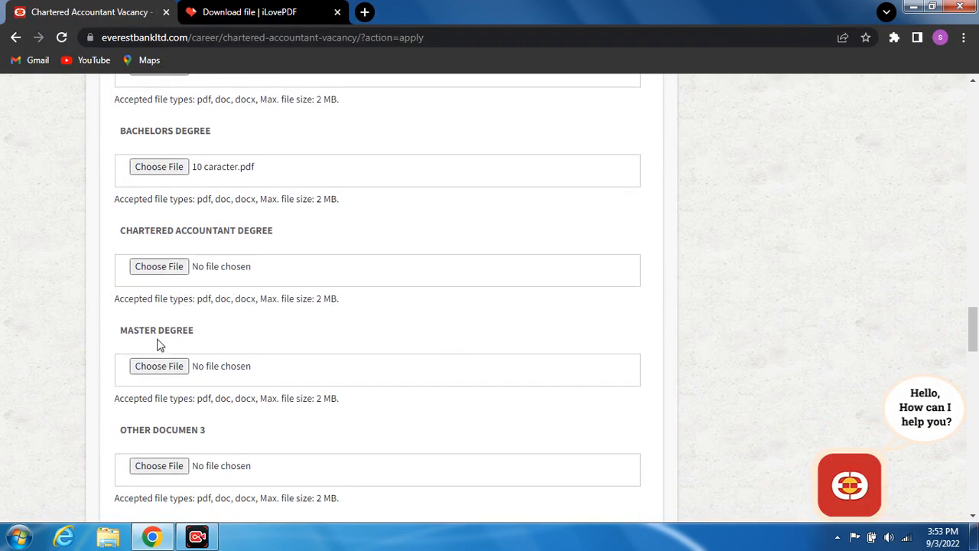
- Attach Center.pdf under Master Degree
left_click(168, 368)
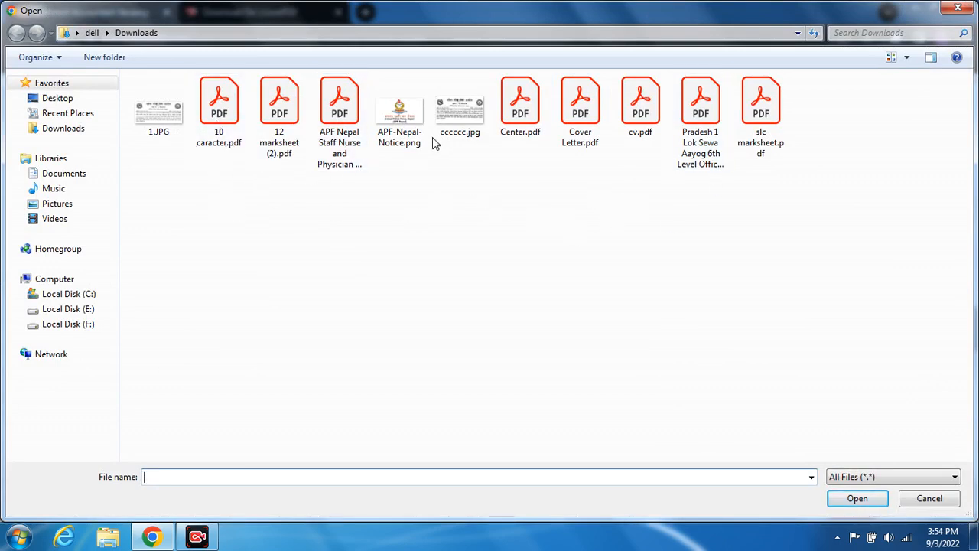
left_click(530, 115)
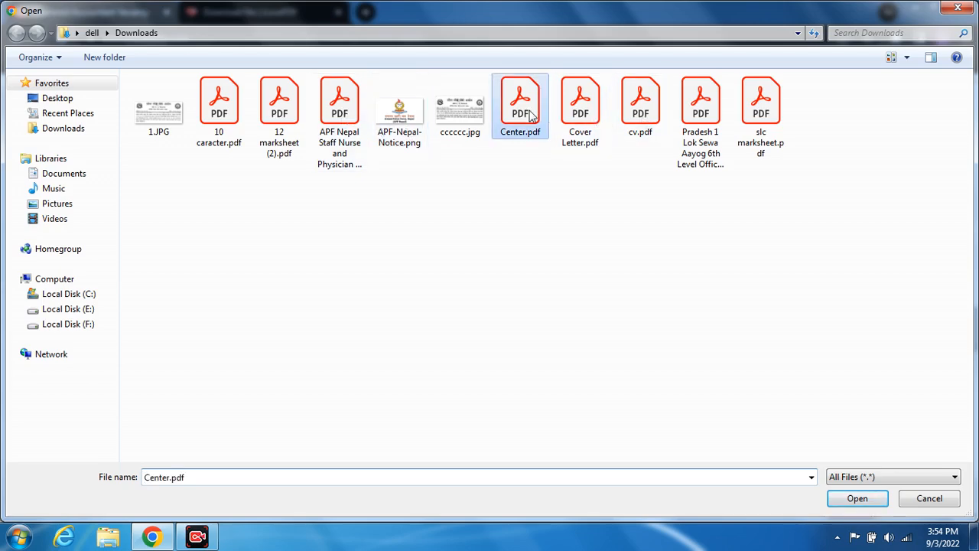
double_click(530, 115)
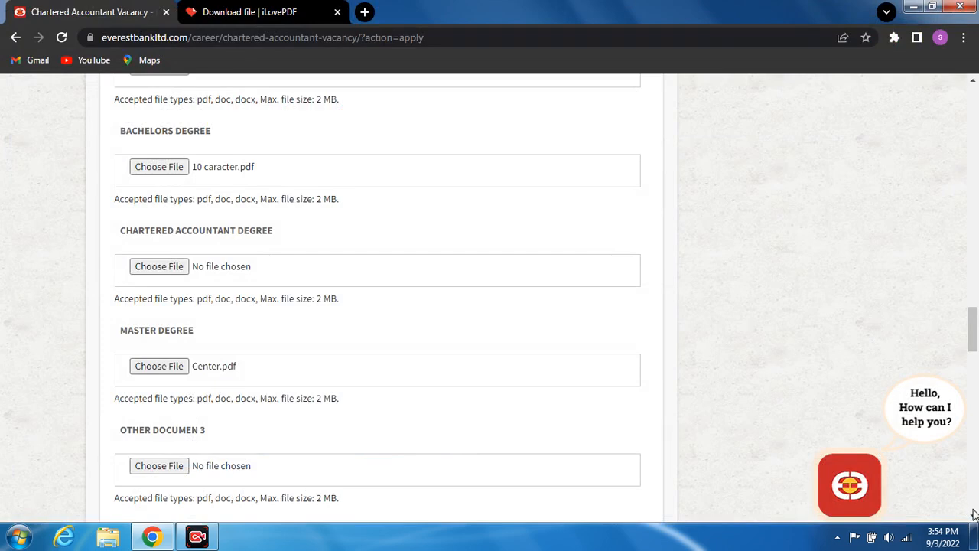
scroll(973, 514, "down", 15)
left_click(973, 85)
left_click_drag(972, 86, 973, 85)
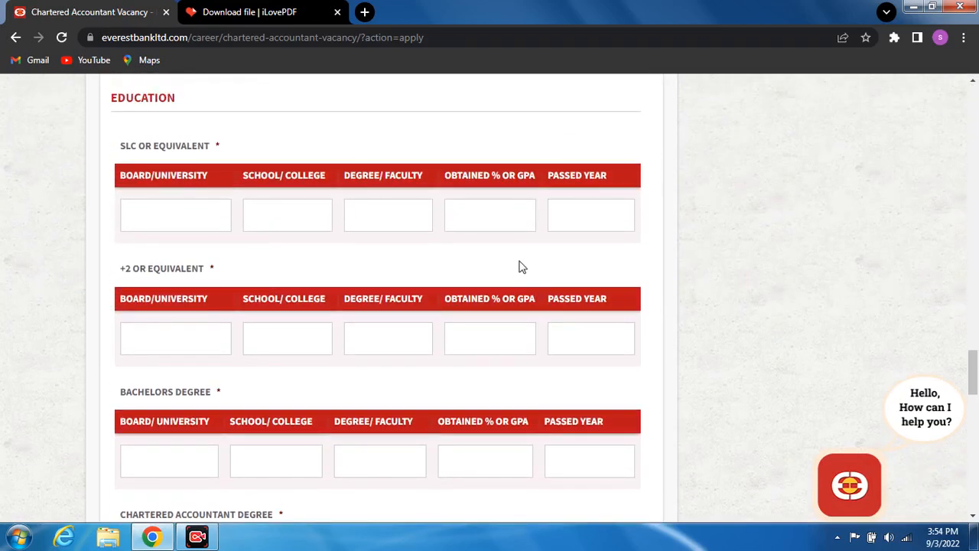
- Scroll down to the Education section and click into the SLC Board/University box
left_click_drag(973, 85, 973, 86)
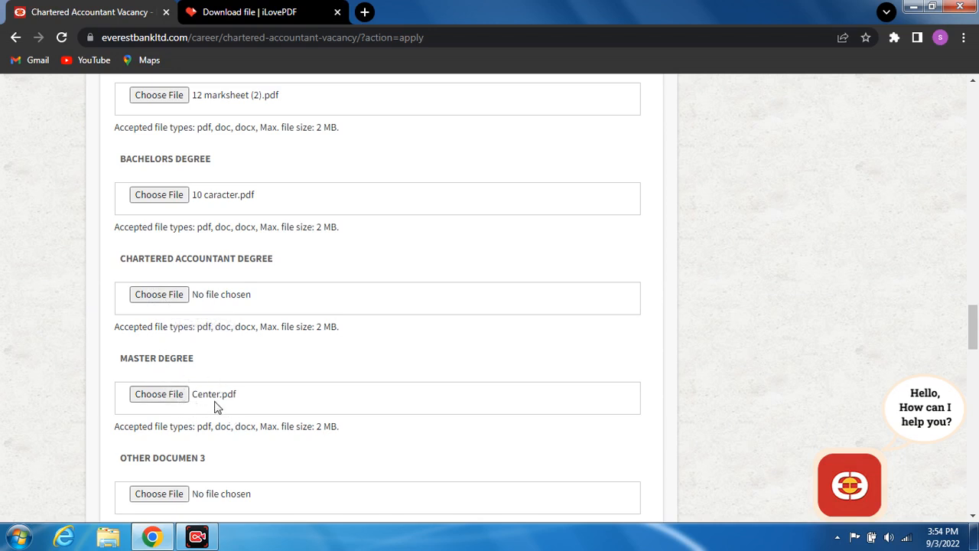
left_click(973, 517)
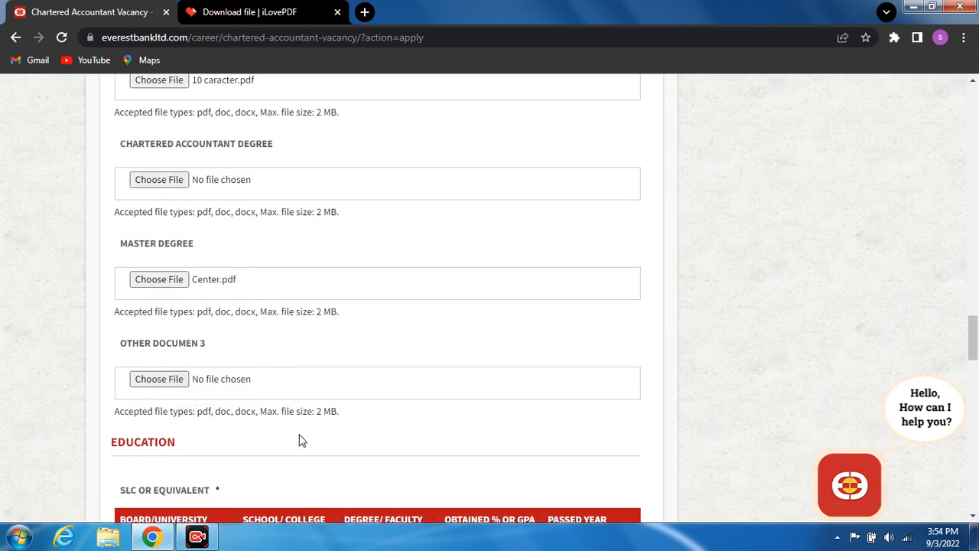
left_click(972, 515)
scroll(575, 368, "down", 3)
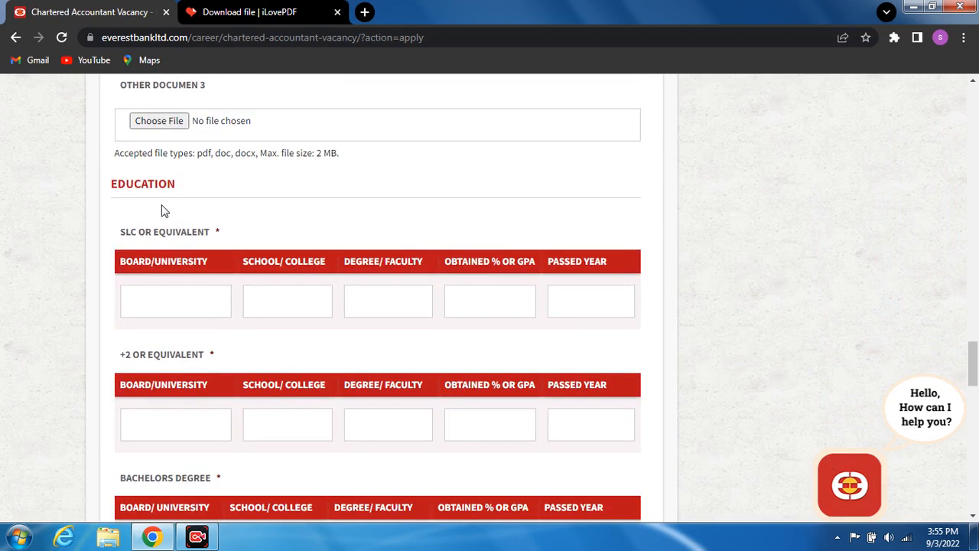
left_click(148, 301)
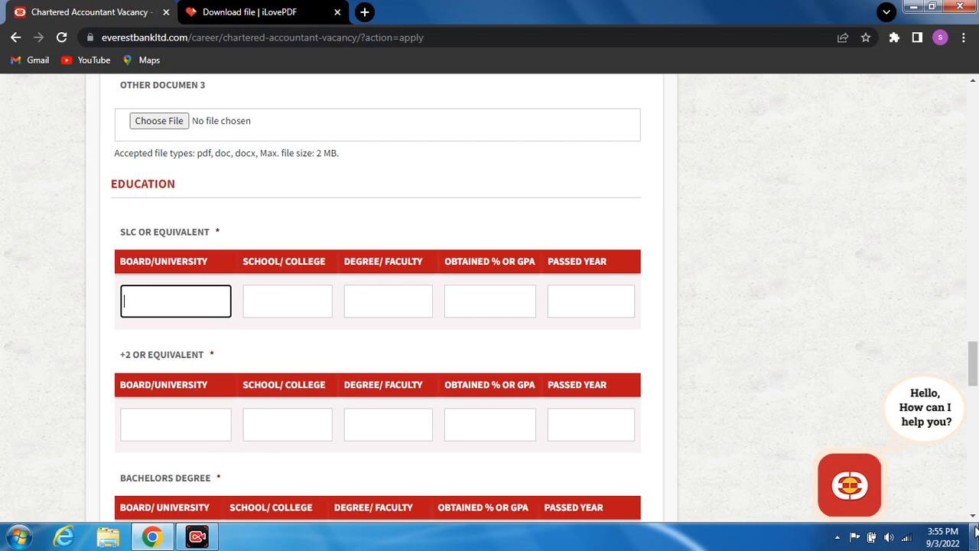
- Enter NEB as the SLC board and 'Marvellous english boarding school' as the school
scroll(973, 515, "down", 3)
scroll(973, 514, "down", 3)
left_click(973, 515)
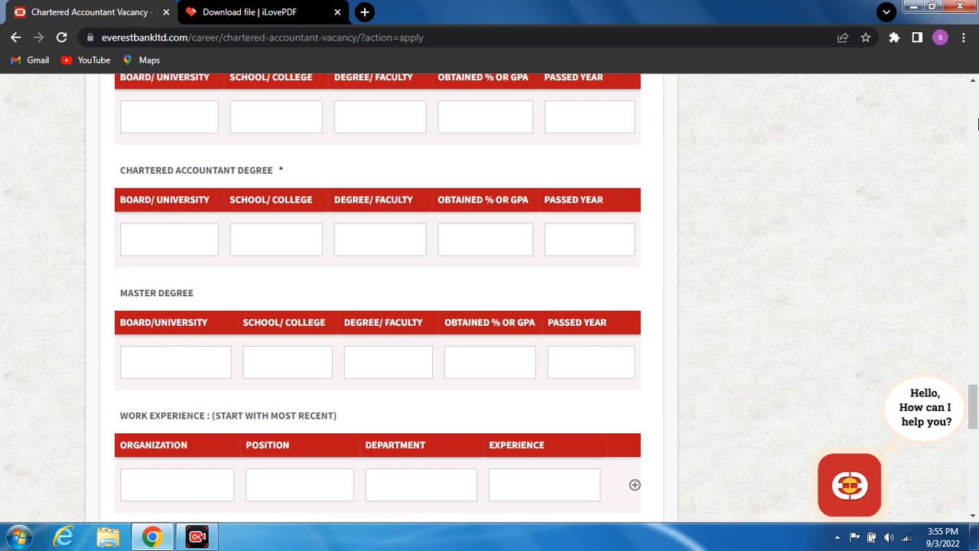
left_click(977, 125)
left_click(977, 124)
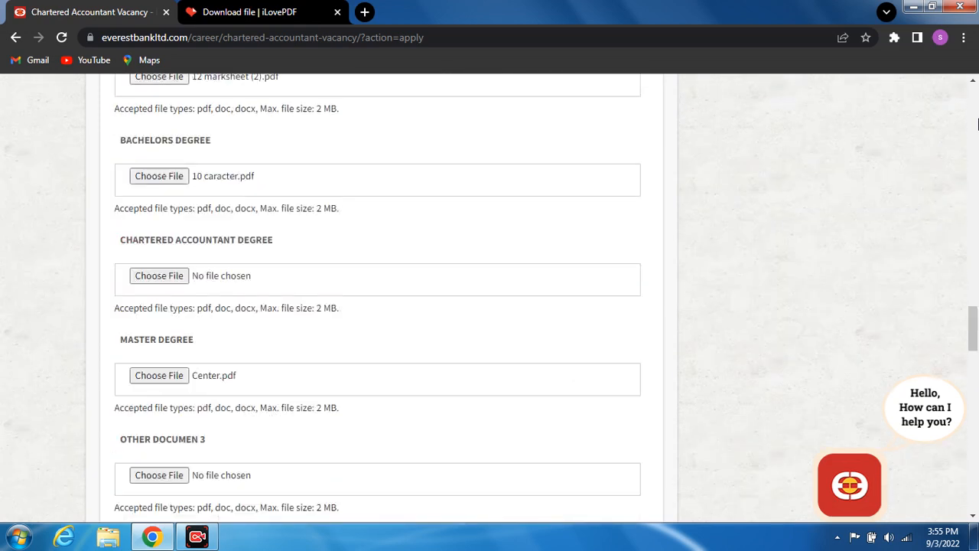
left_click(974, 518)
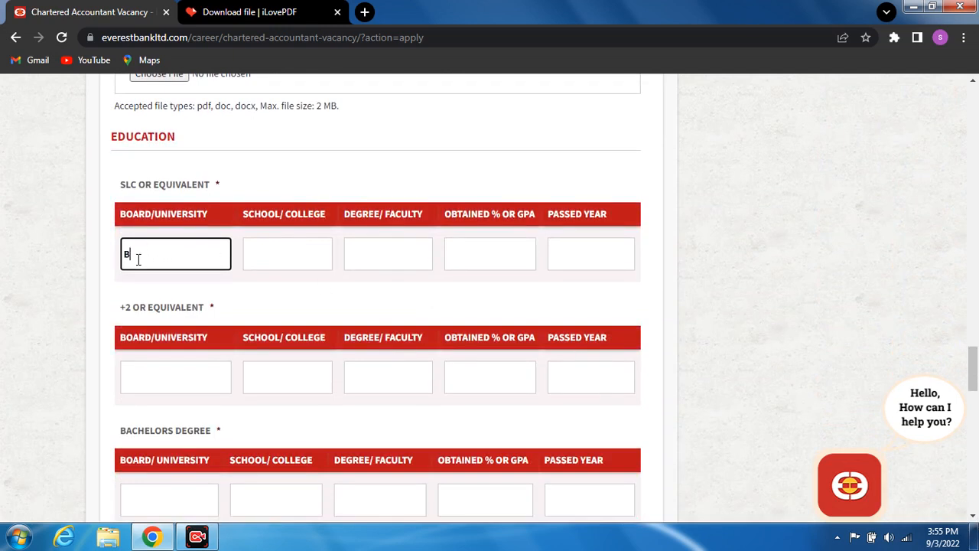
type("B")
left_click(274, 259)
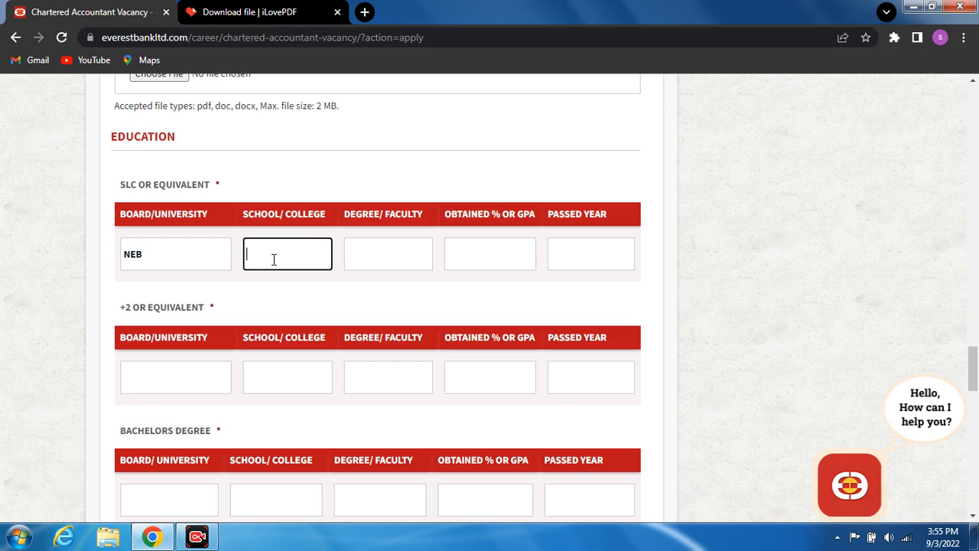
type("M")
type("arvellou")
type("s ")
type("en")
type("gl")
type("ish board")
type("ing")
type(" school")
- Fill the SLC faculty as management, GPA 3.40 and passed year 2060
left_click(376, 255)
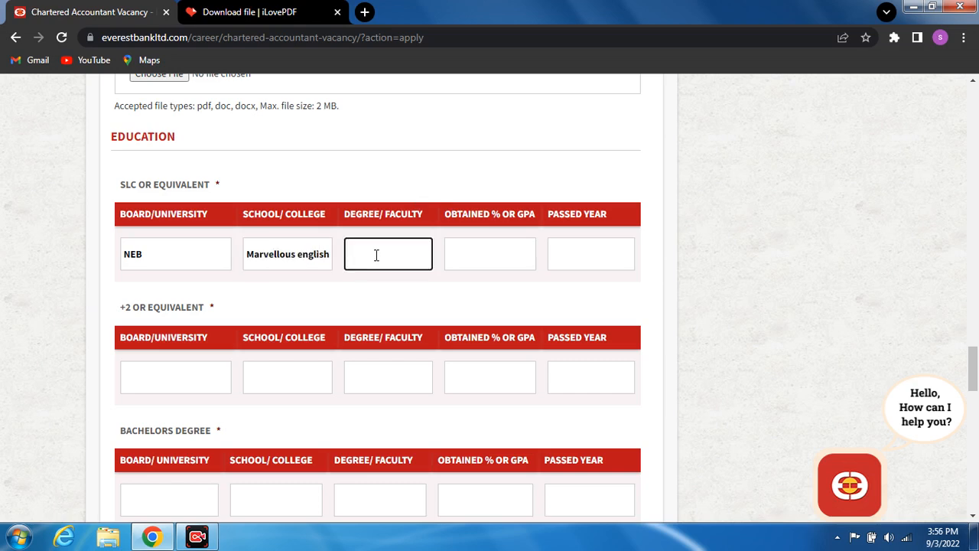
type("management")
left_click(468, 252)
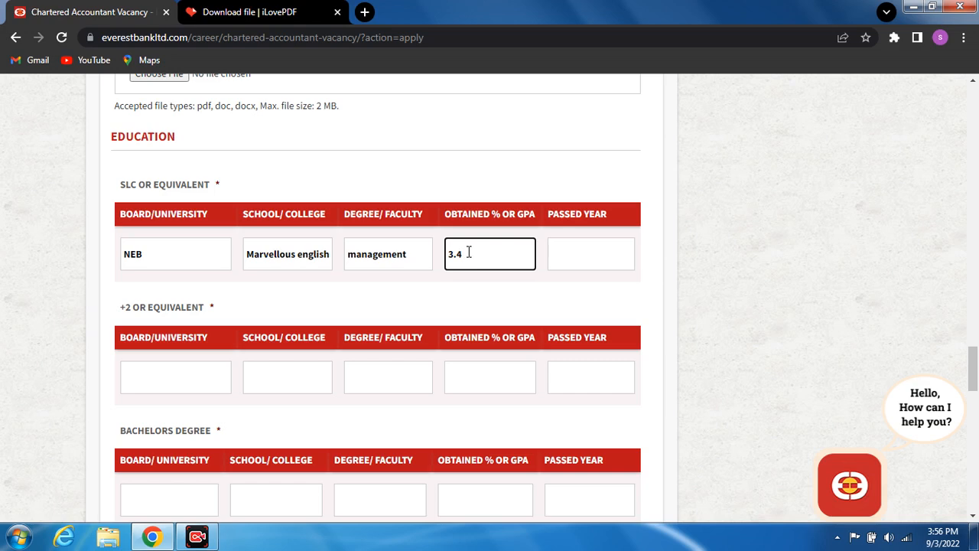
left_click(578, 261)
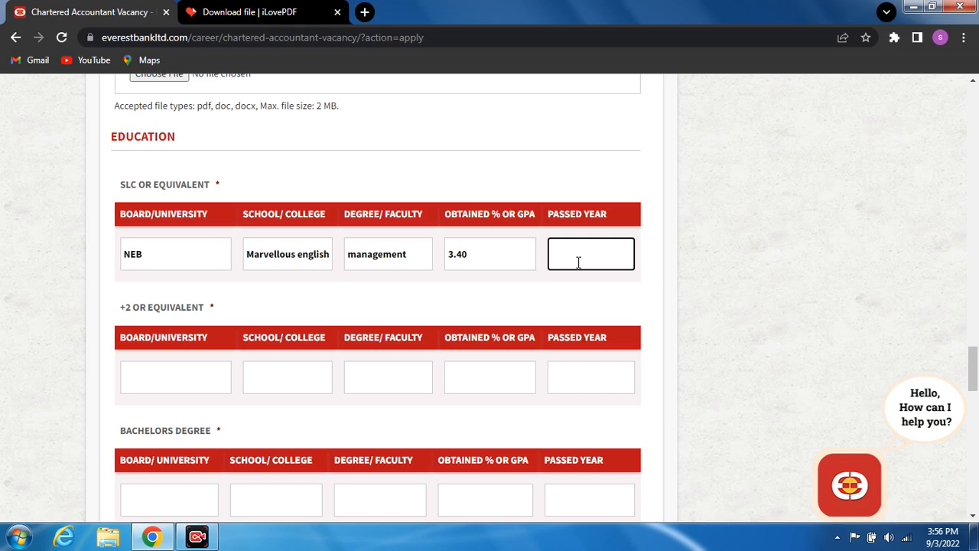
type("2060")
- Enter board H,S.e.B and school SMC in the +2 or Equivalent row
left_click(135, 383)
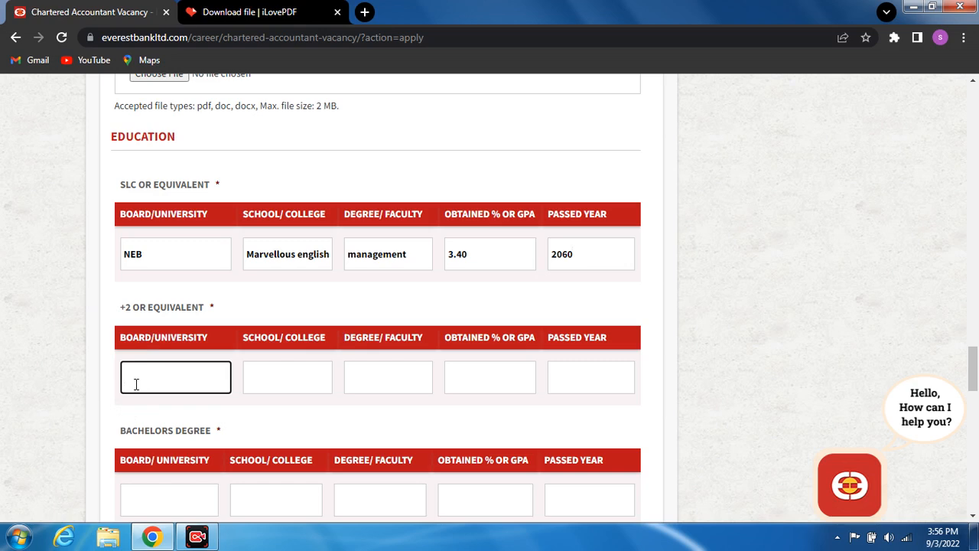
type("H")
type("eB")
key("BackSpace")
type(".B")
left_click(273, 384)
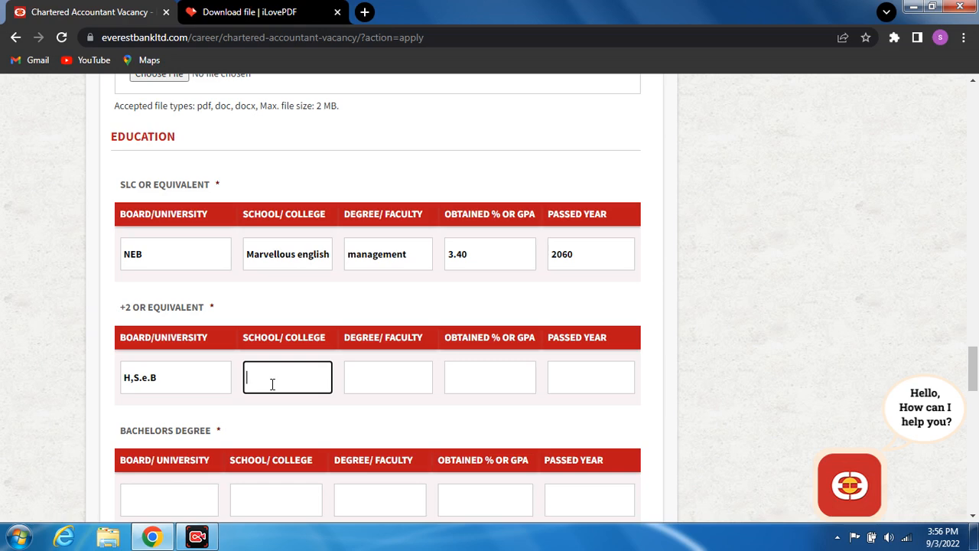
type("SMC")
- Fill the +2 row's faculty as management, GPA 3.50 and passed year 2063
left_click(376, 383)
type("mana")
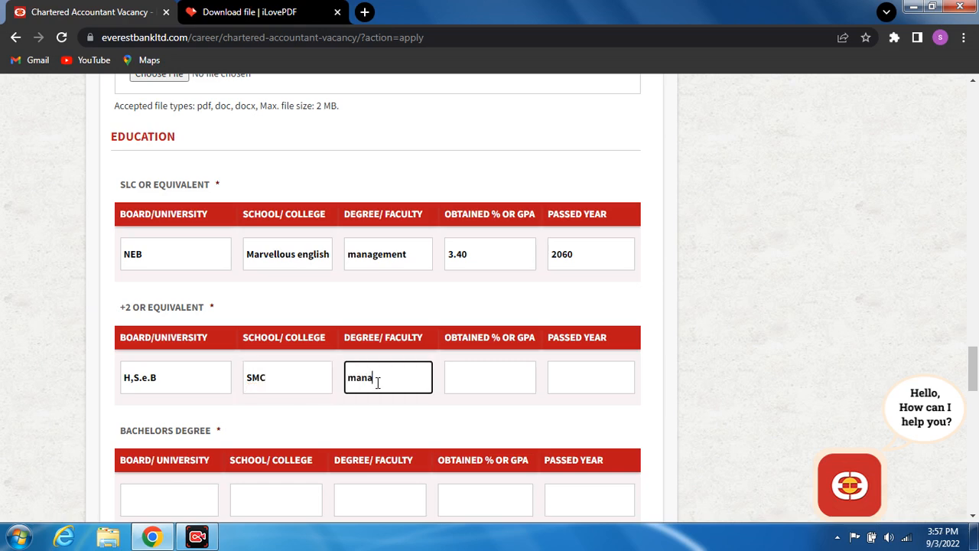
type("gement")
left_click(474, 383)
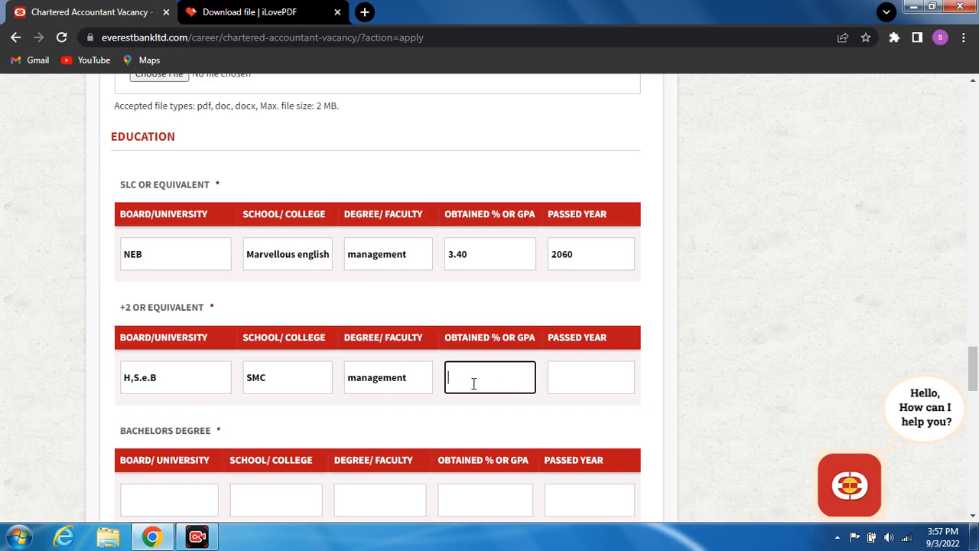
type("3.50")
left_click(565, 382)
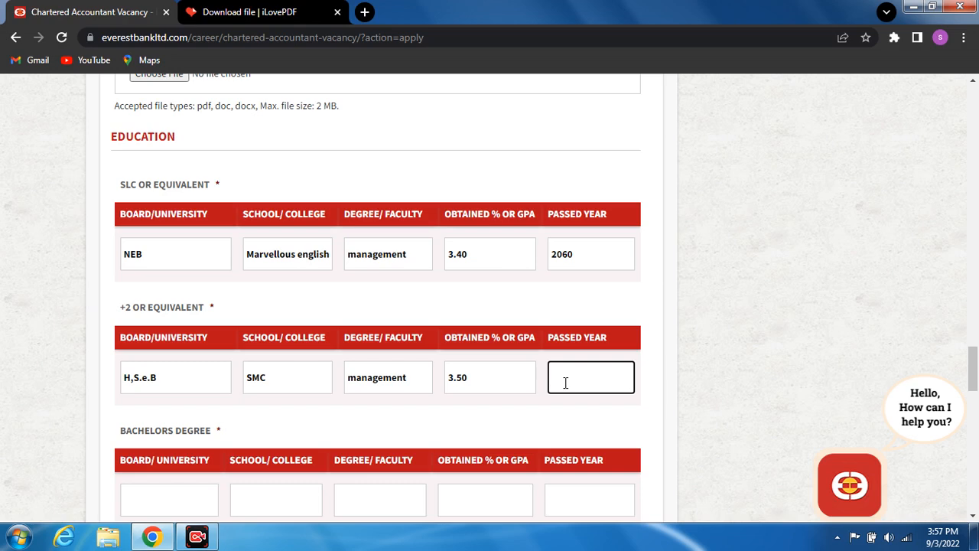
type("2063")
- Scroll to the Bachelors Degree row and enter board PU and school SMC
scroll(973, 519, "down", 3)
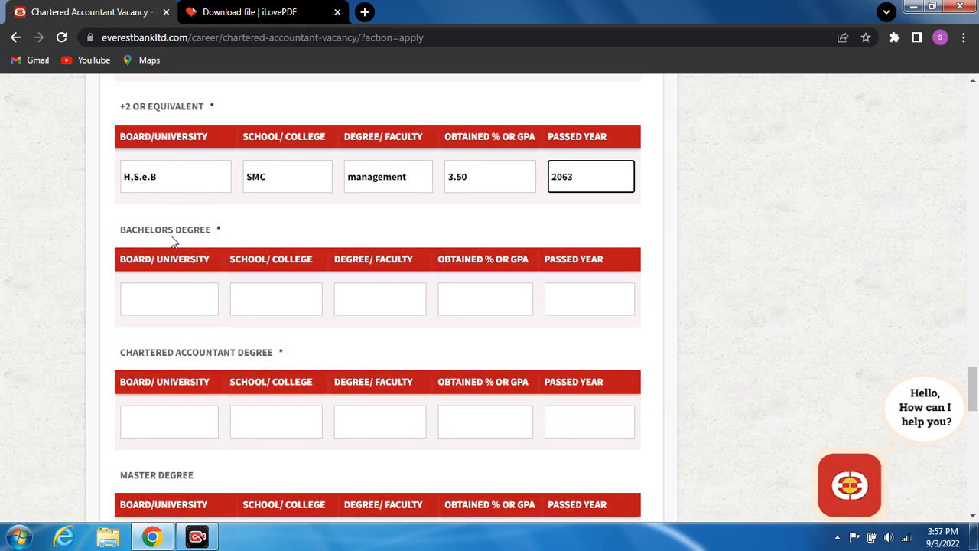
left_click(158, 290)
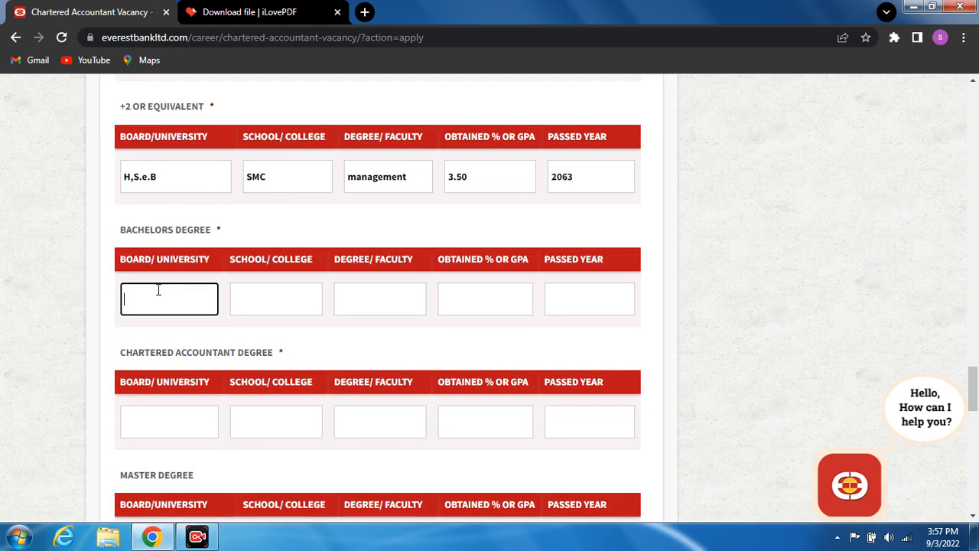
type("PU")
left_click(267, 299)
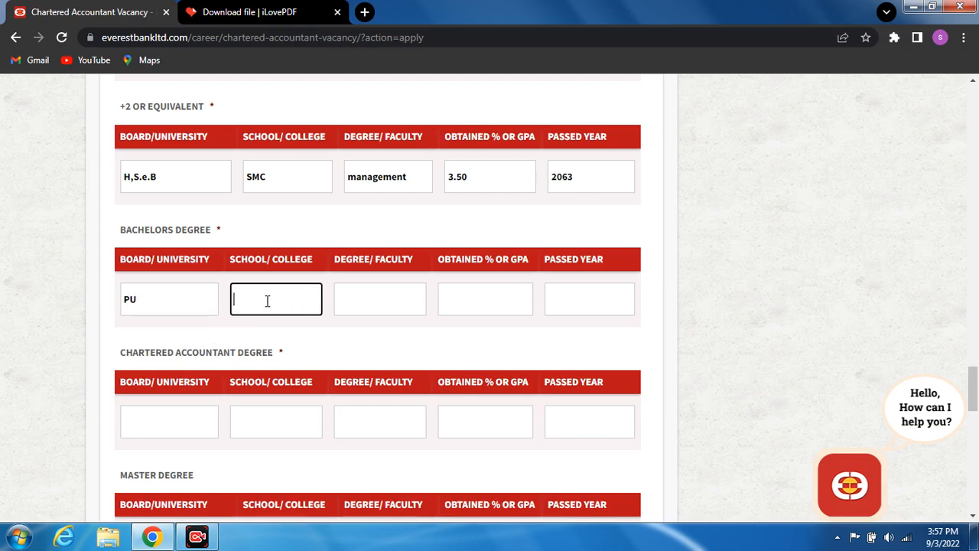
type("s")
key("BackSpace")
type("SMC")
- Fill the Bachelors faculty as Management, GPA 3.2 and passed year 2068
left_click(360, 297)
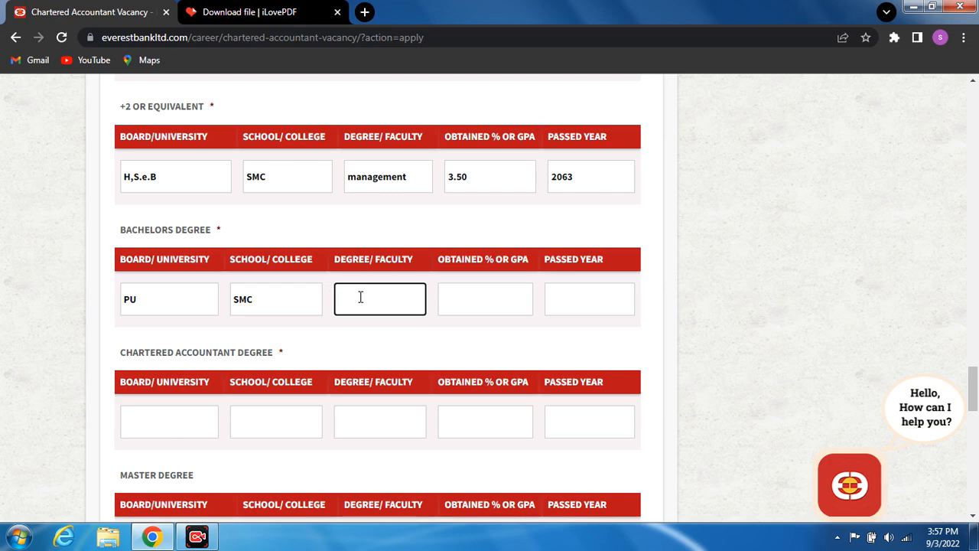
type("Management")
left_click(504, 304)
type("3.e2")
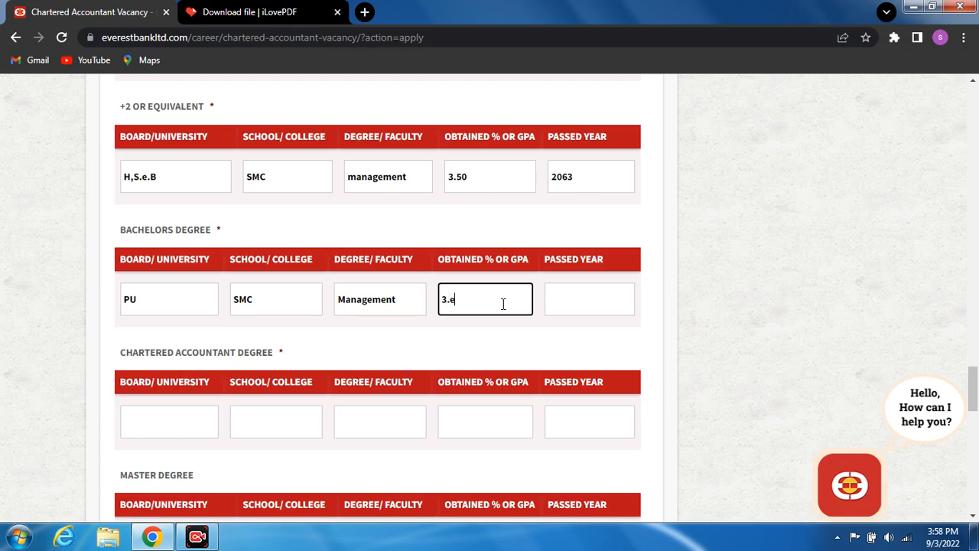
key("BackSpace")
key("BackSpace")
type("2")
left_click(579, 300)
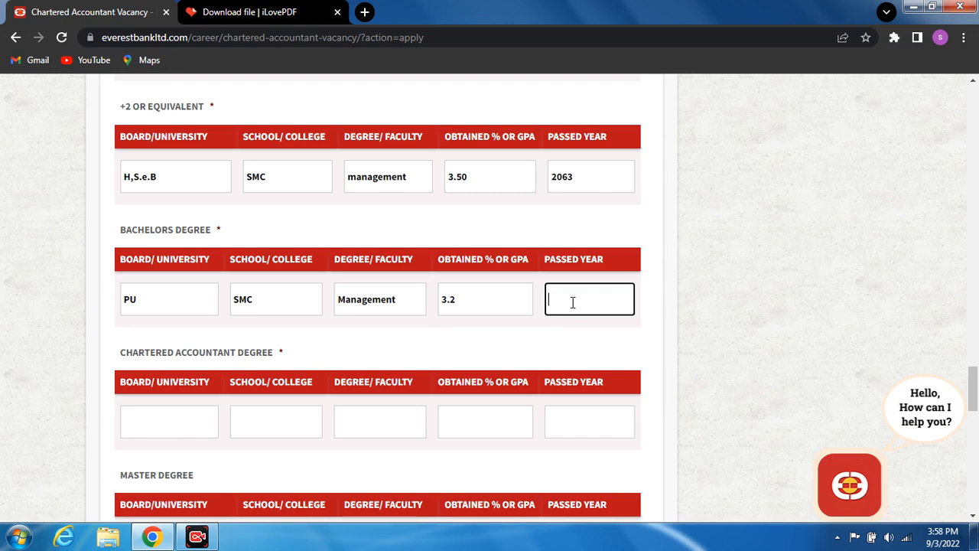
type("2068")
left_click(159, 369)
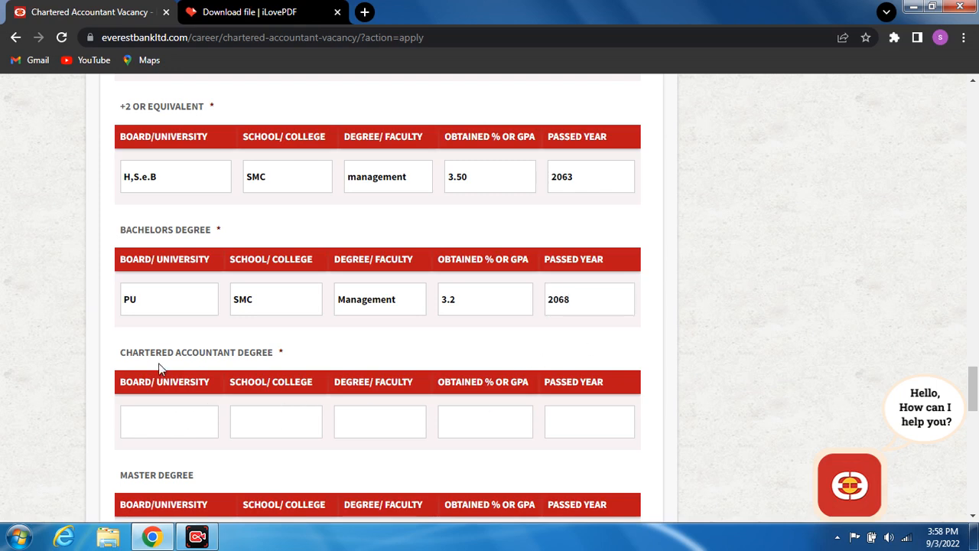
- Enter board ABC and school SMC in the Chartered Accountant Degree row
left_click(136, 424)
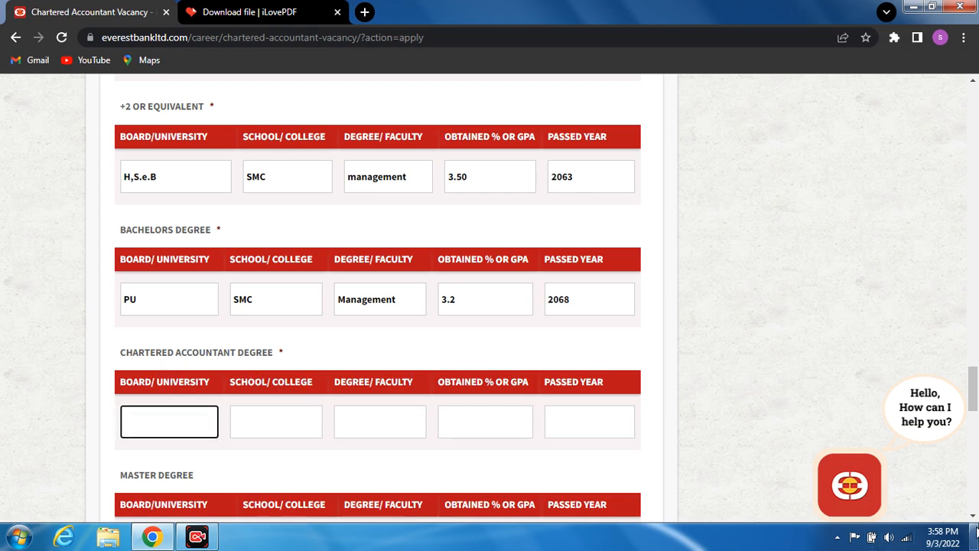
scroll(972, 519, "down", 2)
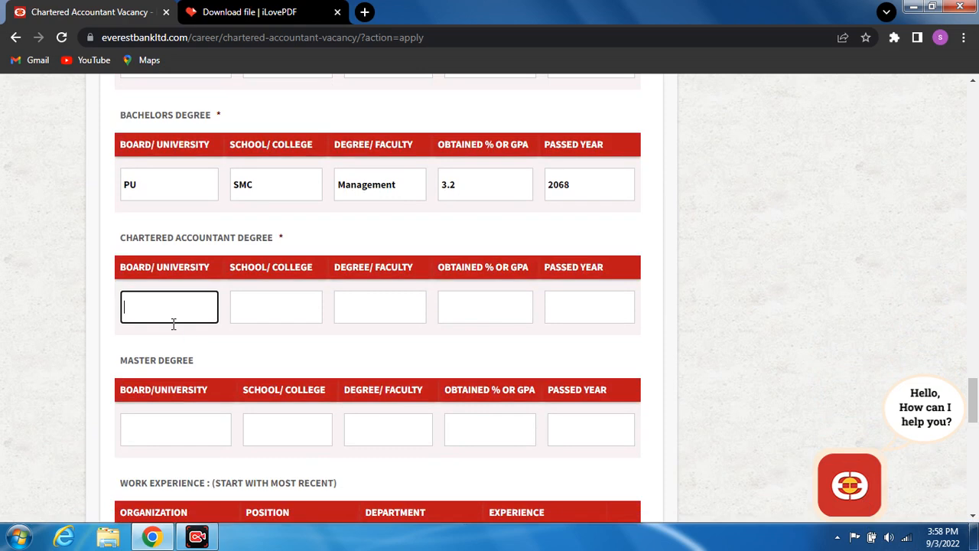
type("ABC")
left_click(268, 299)
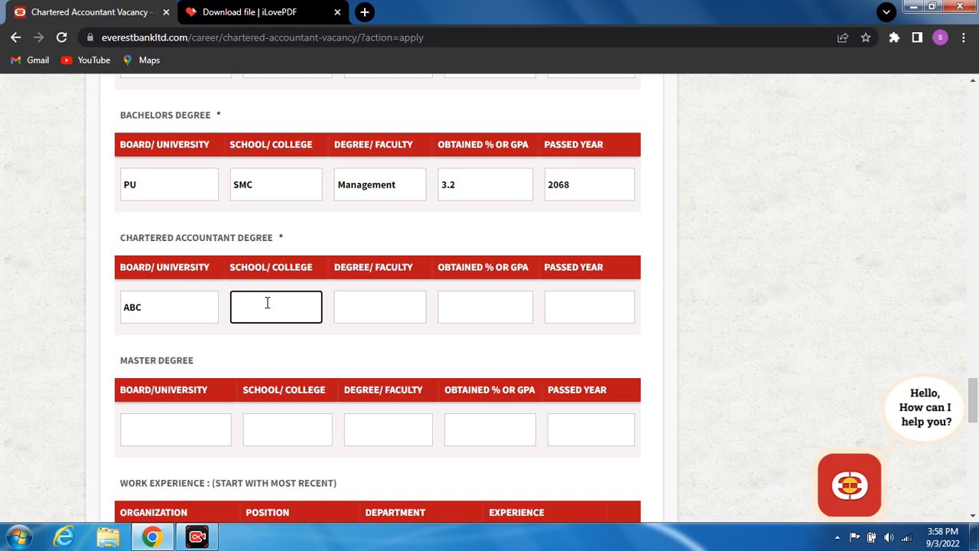
type("SMC")
- Fill the Chartered Accountant faculty as MGMT, GPA 3.1 and passed year 2072
left_click(365, 306)
type("M")
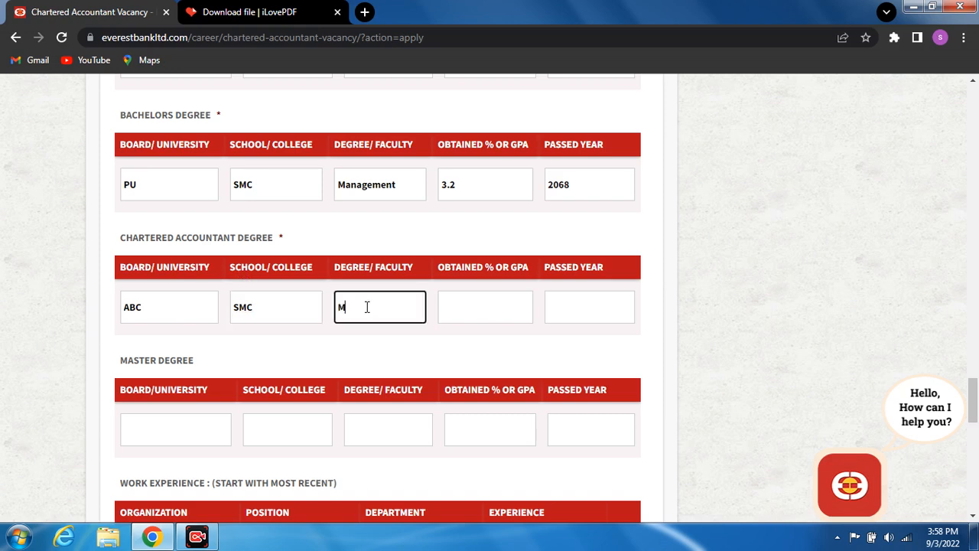
type("A")
key("BackSpace")
type("GMT")
left_click(442, 305)
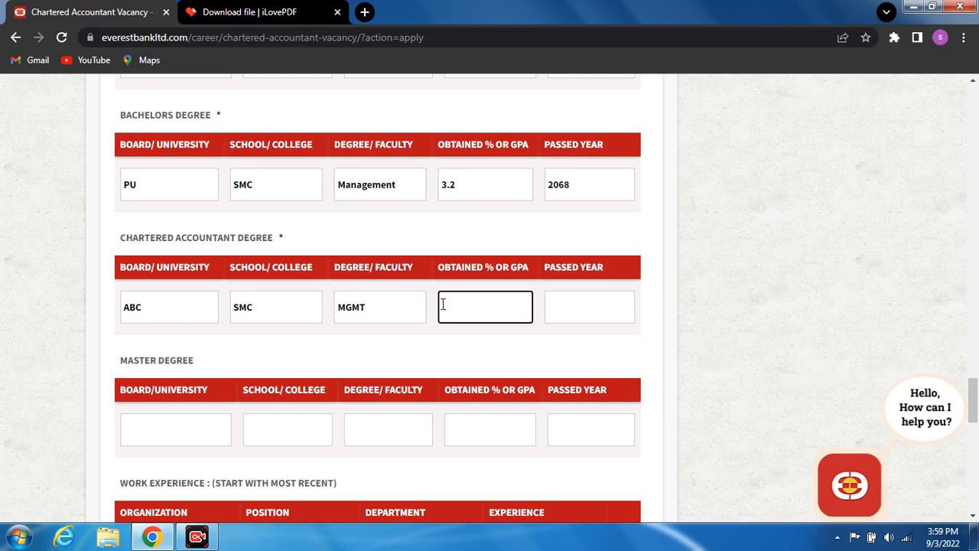
type("3.1")
left_click(580, 310)
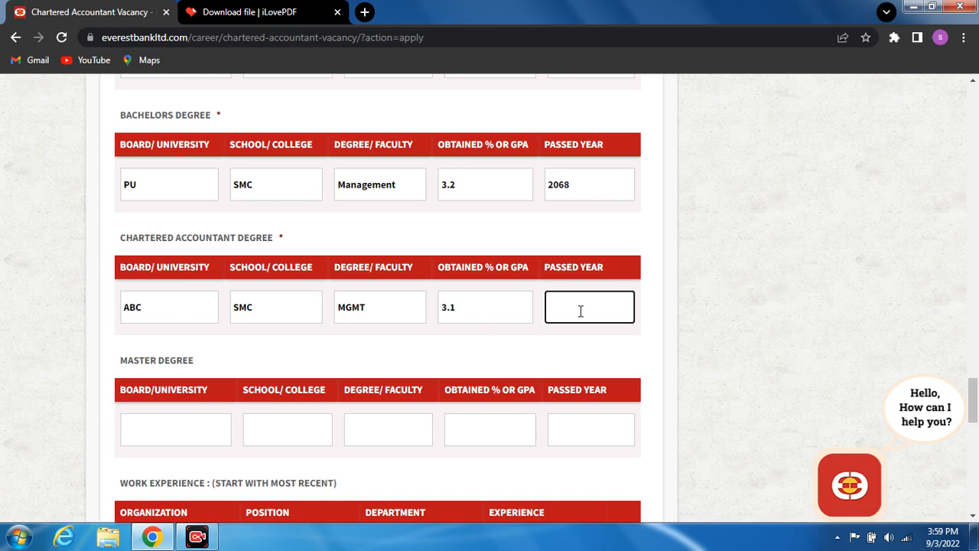
type("2072")
- Scroll to the Master Degree row and enter board ABC and school SMC
scroll(973, 514, "down", 5)
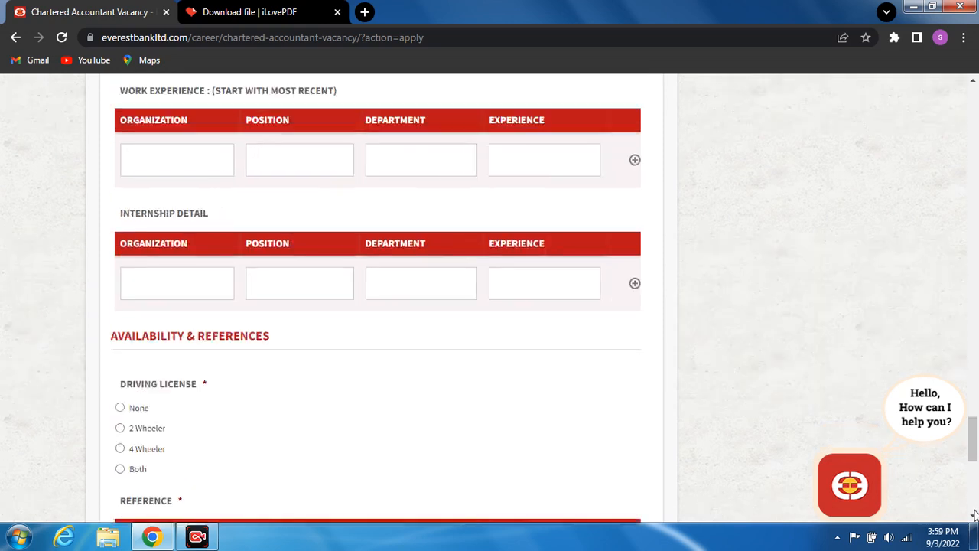
left_click(973, 83)
left_click(973, 83)
left_click(973, 83)
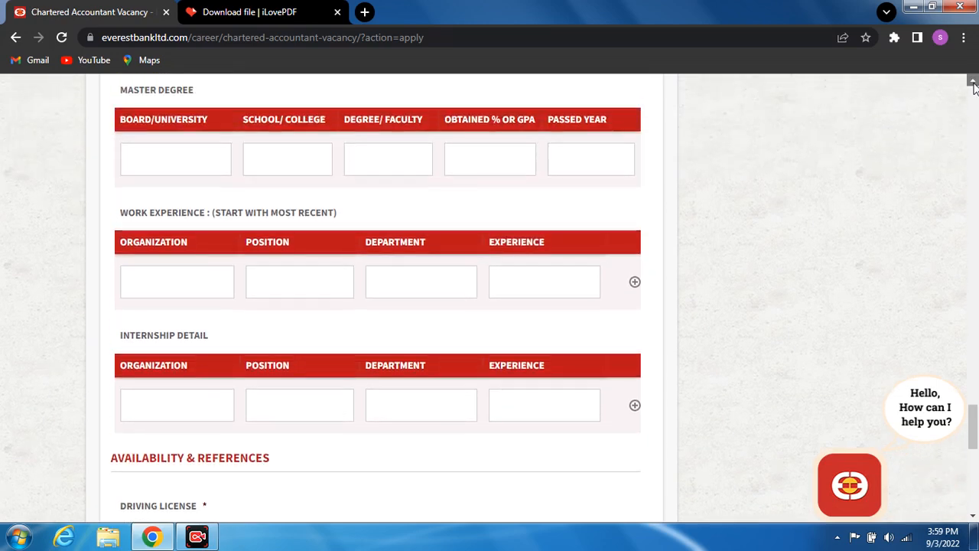
left_click(973, 83)
left_click(974, 83)
left_click(974, 83)
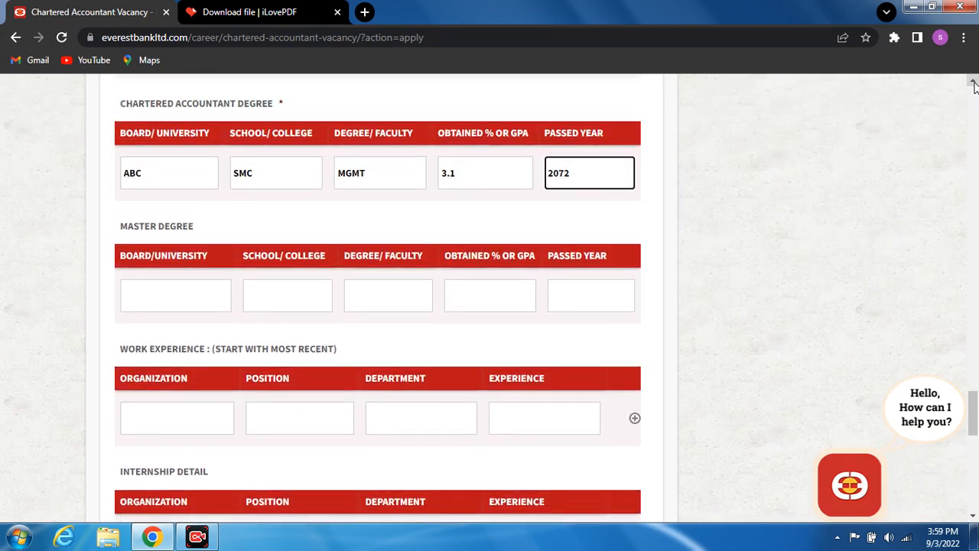
left_click(173, 292)
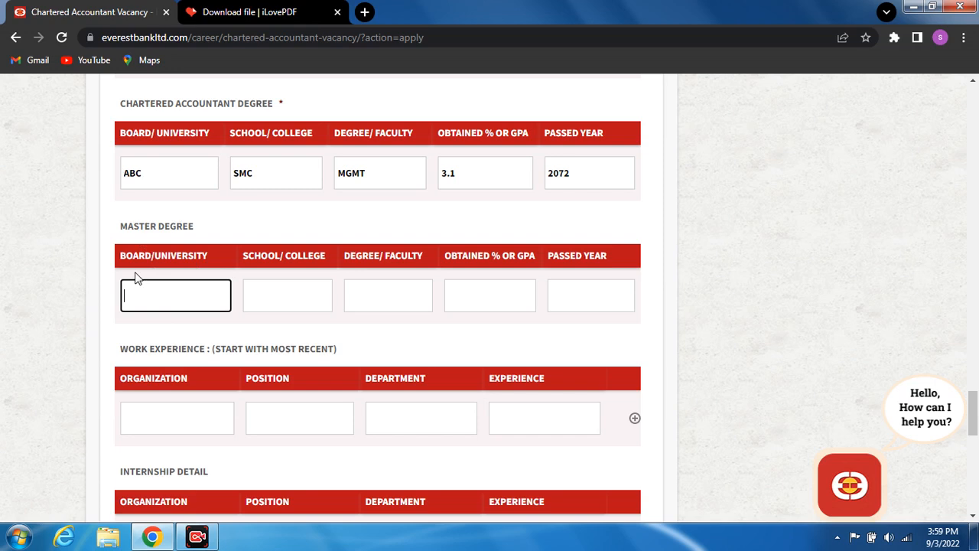
type("AB")
type("C")
key("BackSpace")
type("C")
left_click(278, 297)
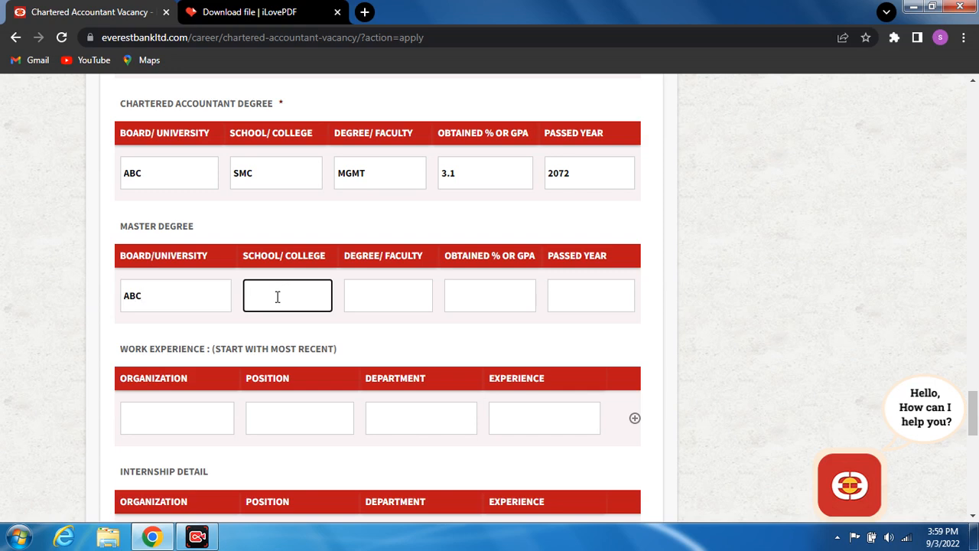
type("SMC")
- Fill the Master Degree faculty as MGMT, GPA 3.11 and passed year 2075
left_click(380, 298)
type("MGMT")
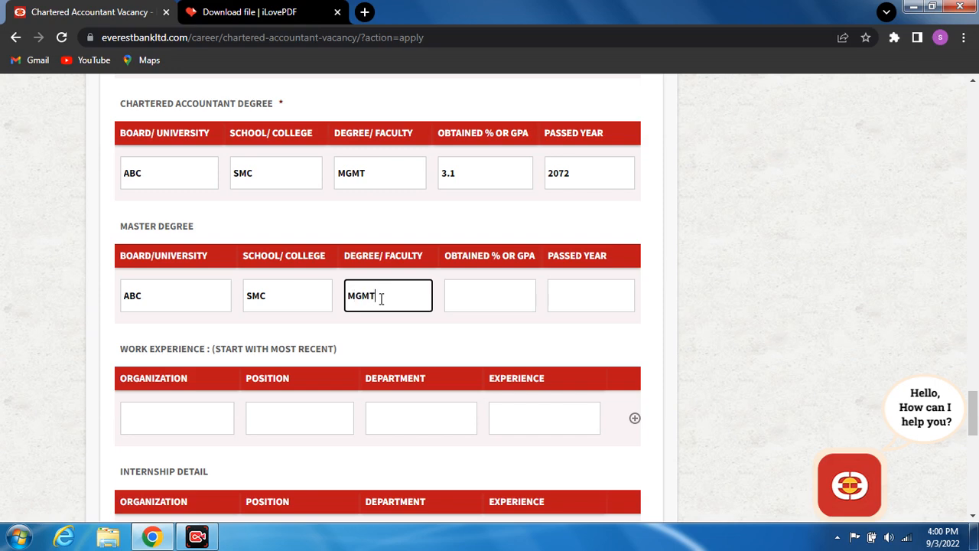
left_click(462, 291)
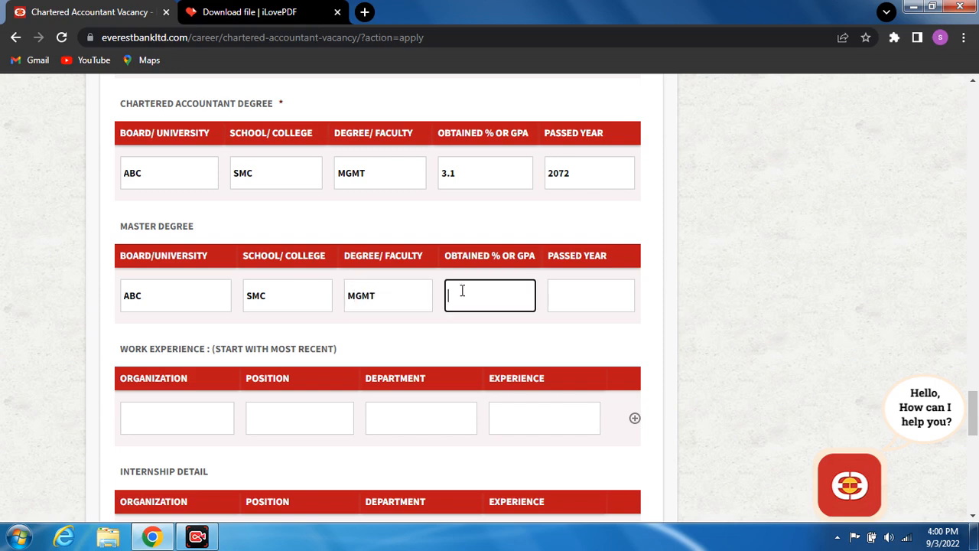
type("3.12")
left_click(588, 305)
type("2")
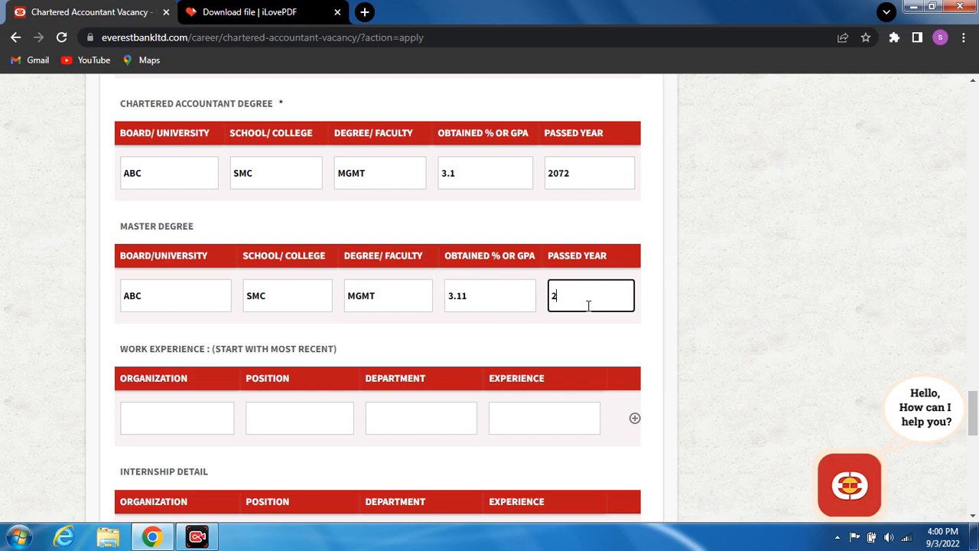
type("044")
key("BackSpace")
key("BackSpace")
key("BackSpace")
type("K0")
key("BackSpace")
key("BackSpace")
type("0")
type("5")
key("BackSpace")
type("75")
left_click(973, 519)
left_click(972, 519)
left_click(972, 519)
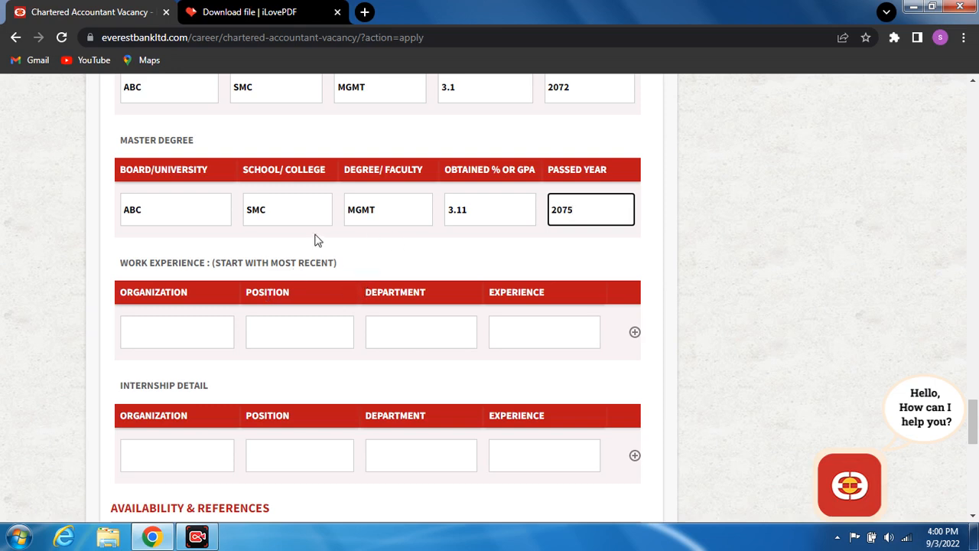
- Scroll to Work Experience and enter NIC ASIA as the latest organization
left_click(972, 86)
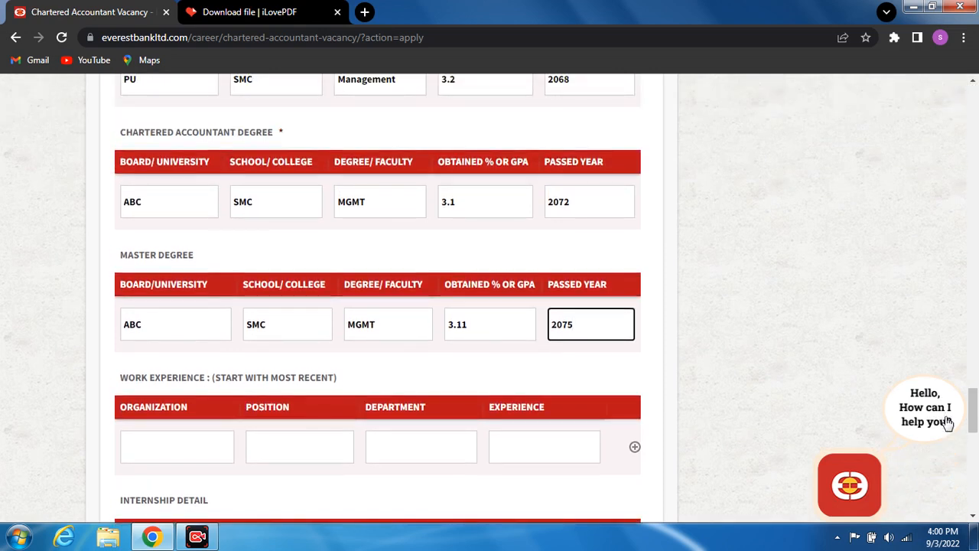
left_click(973, 517)
left_click(973, 517)
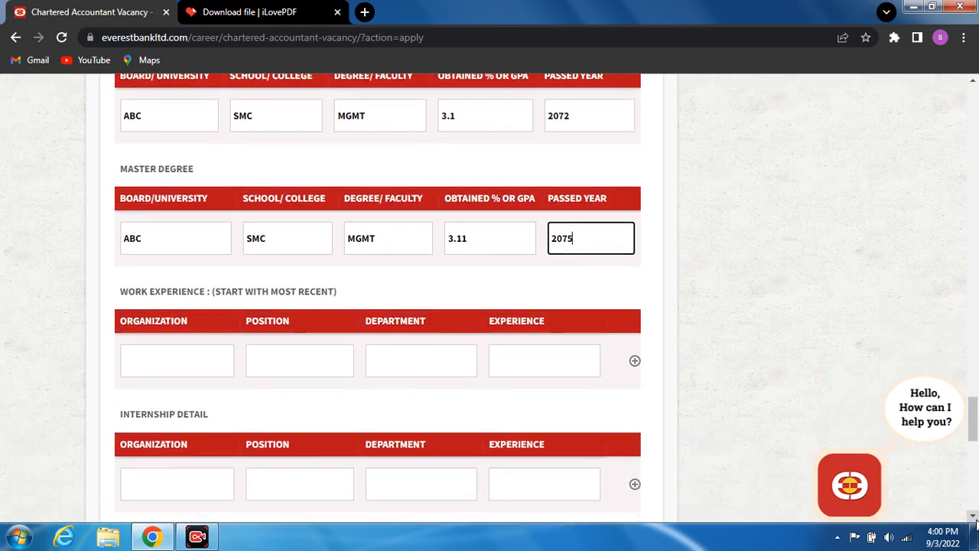
left_click(973, 517)
left_click(973, 517)
left_click(973, 517)
left_click(972, 517)
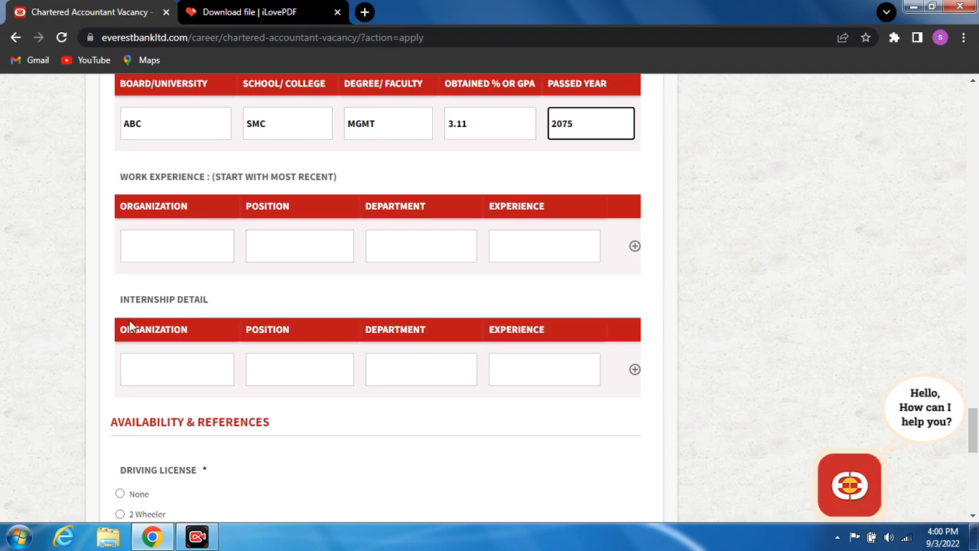
left_click(162, 240)
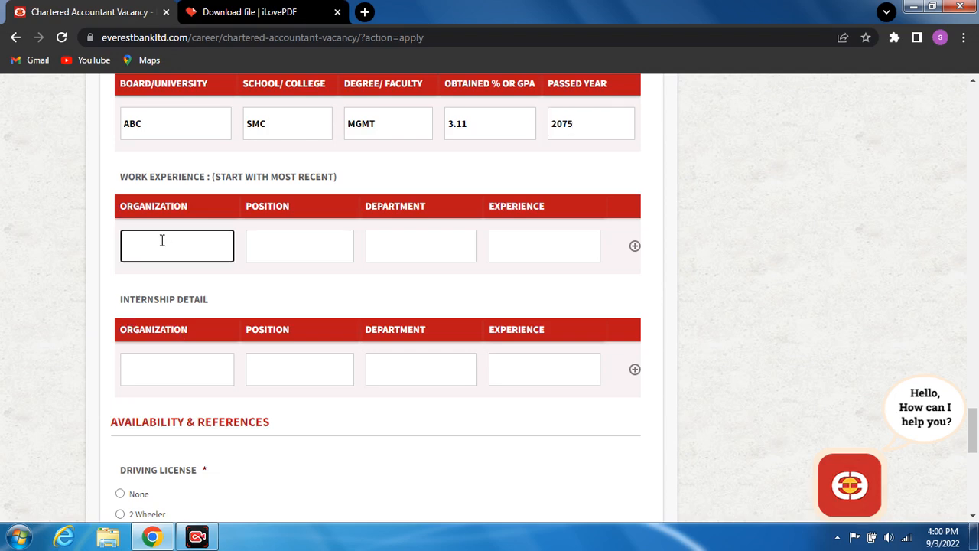
type("NIC")
left_click(271, 253)
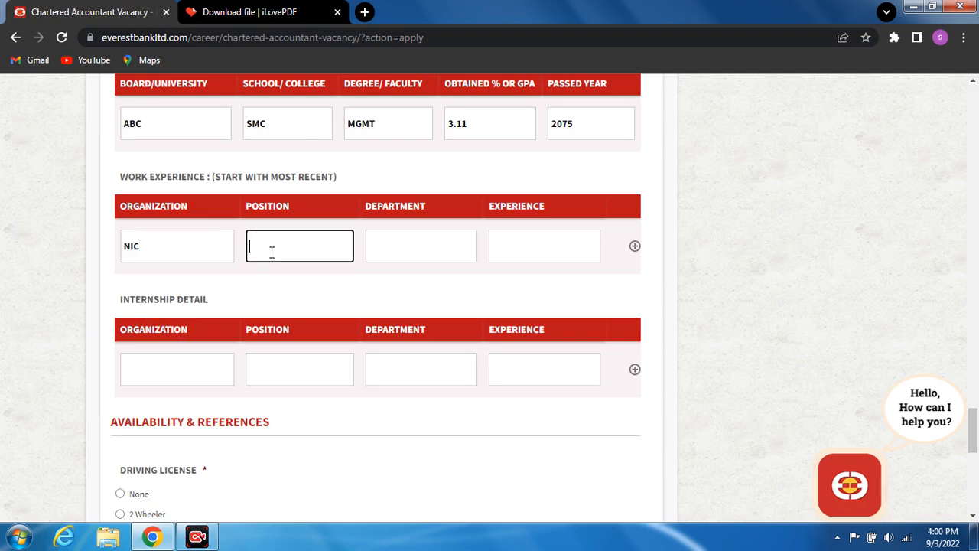
left_click(144, 250)
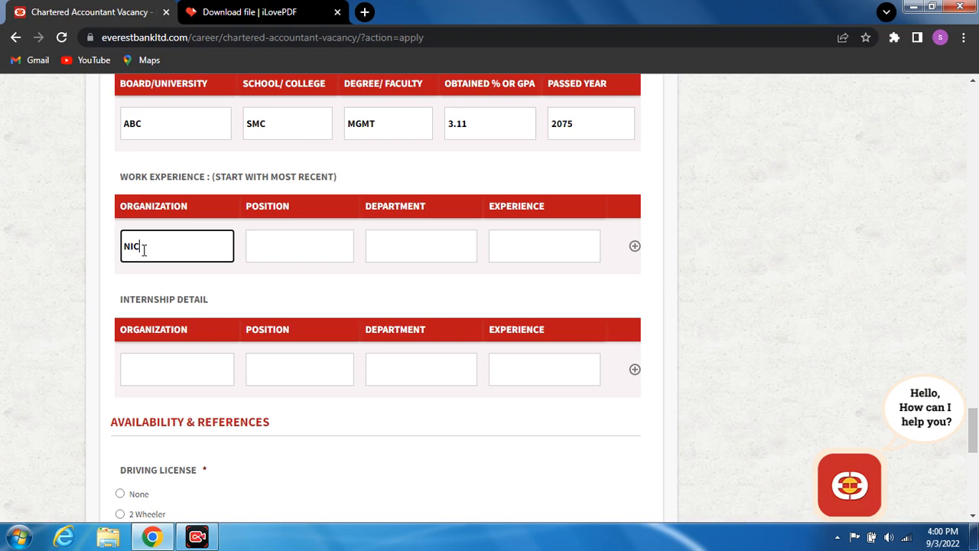
type("ASIA")
left_click(287, 254)
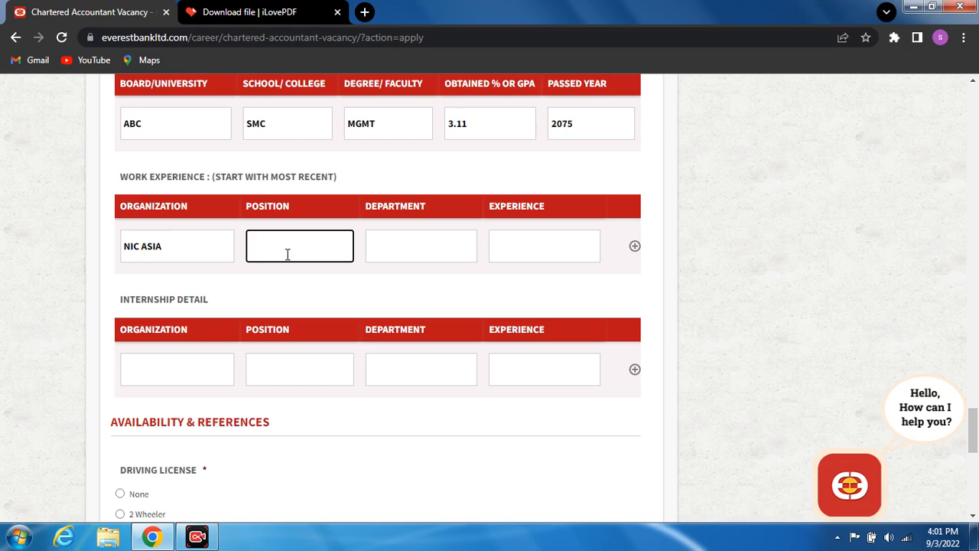
left_click(396, 249)
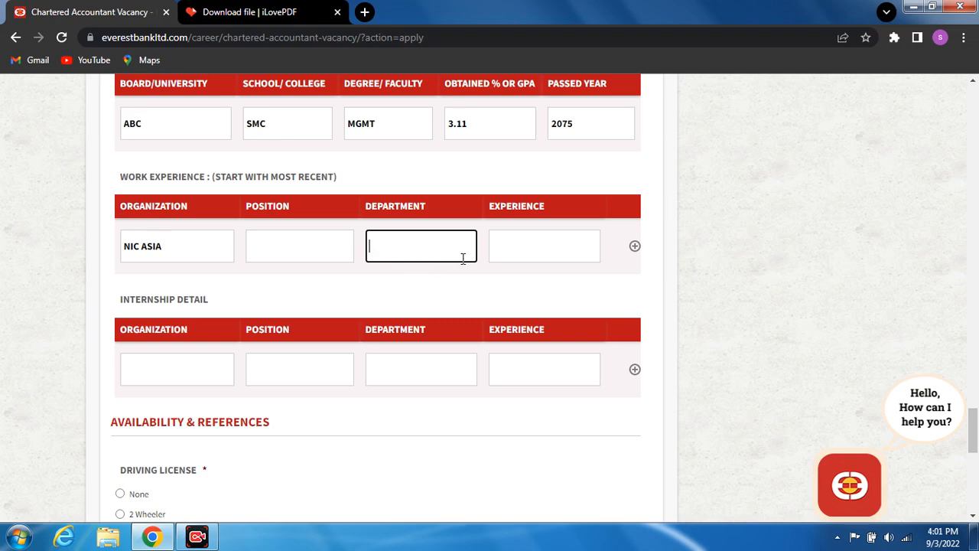
left_click(528, 253)
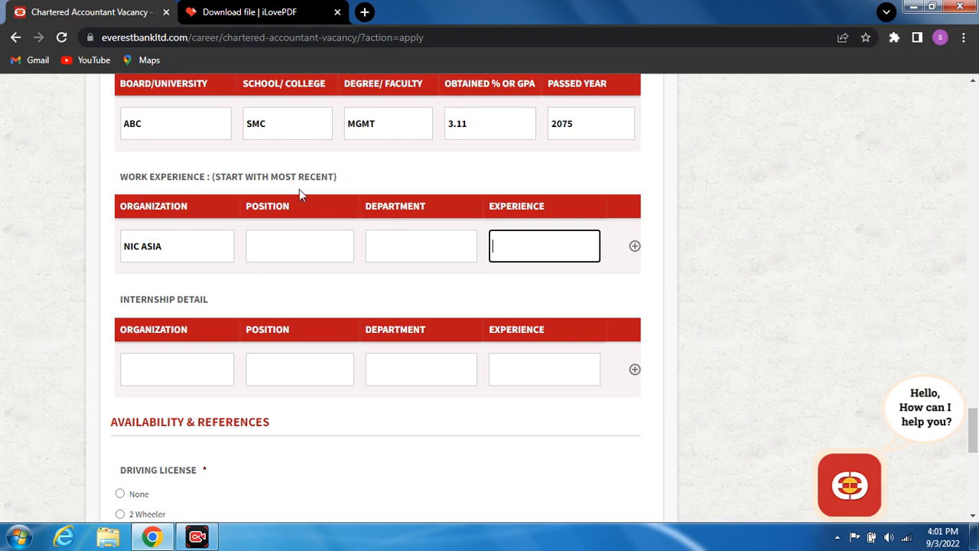
- Enter SB BANK as the internship organization
left_click(158, 371)
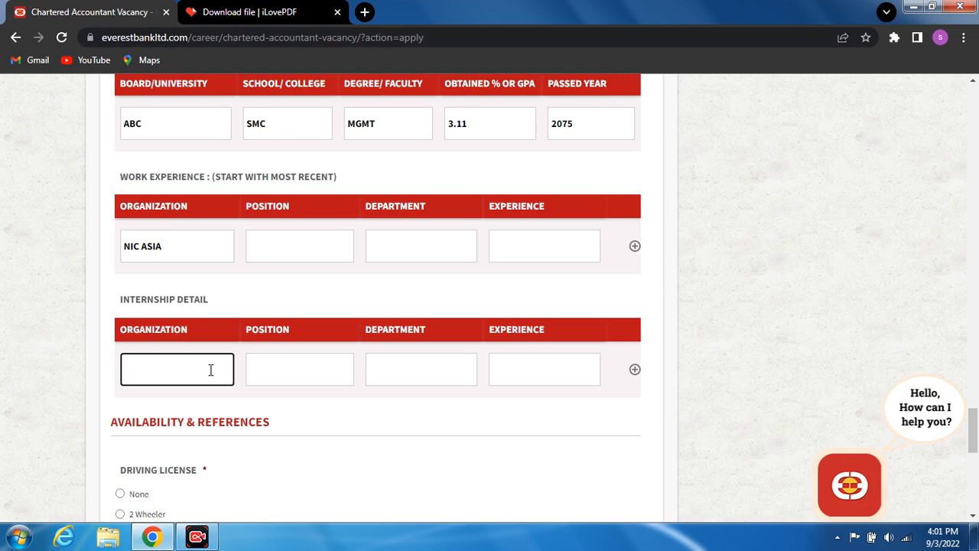
type("SB BANK")
left_click(289, 380)
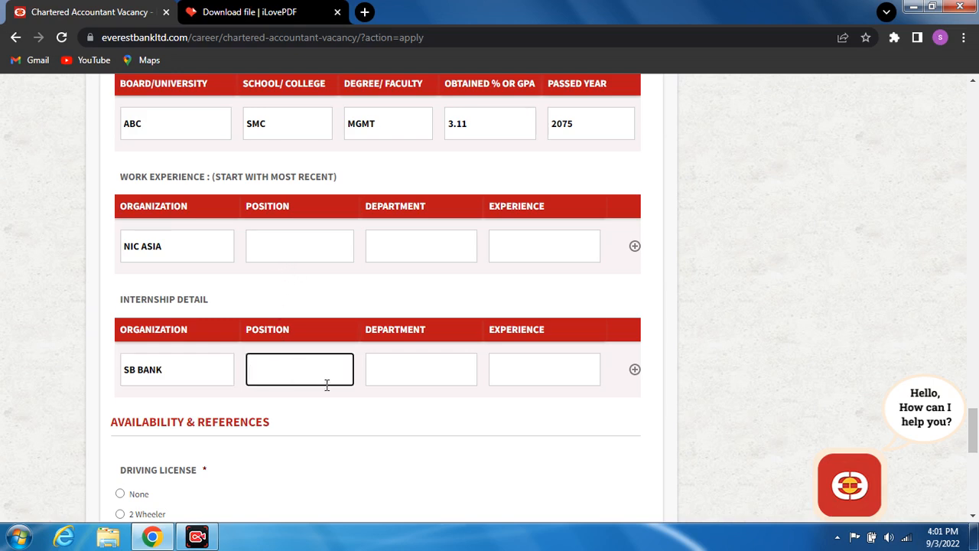
left_click(417, 370)
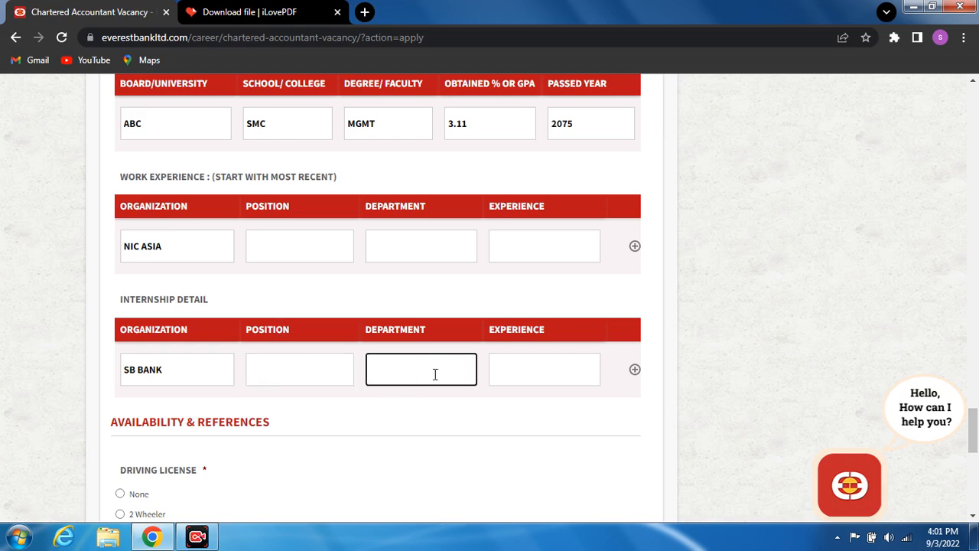
left_click(533, 376)
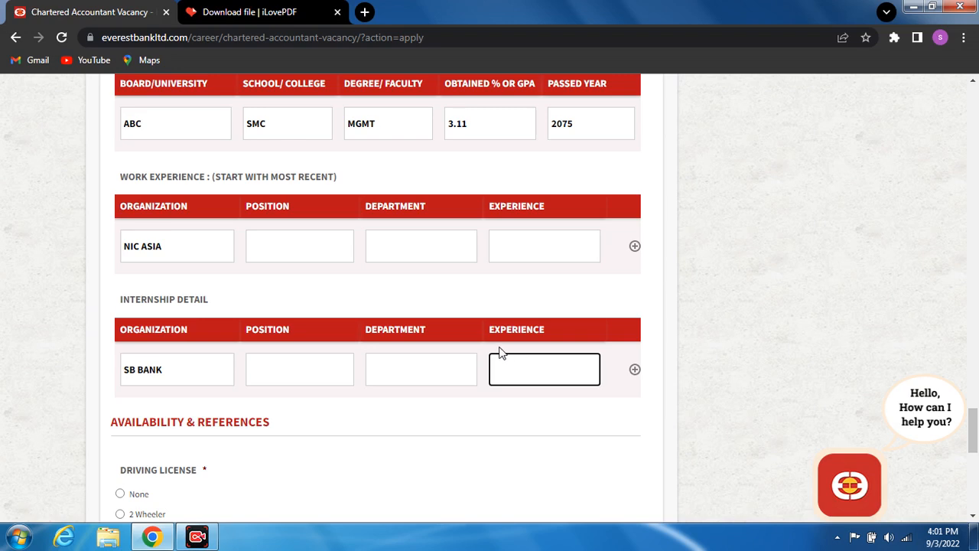
left_click(973, 516)
- Scroll to Availability & References and choose None for Driving License
scroll(974, 516, "down", 3)
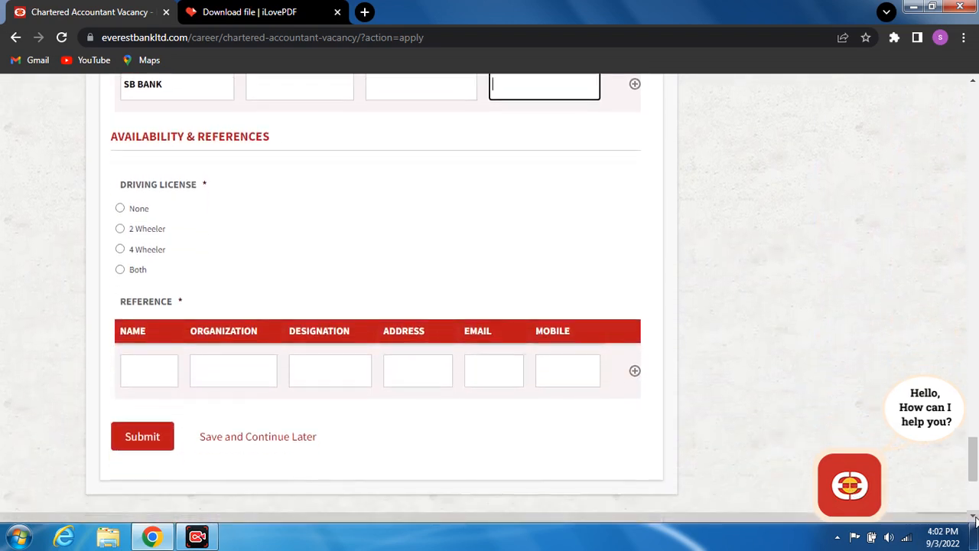
left_click(973, 516)
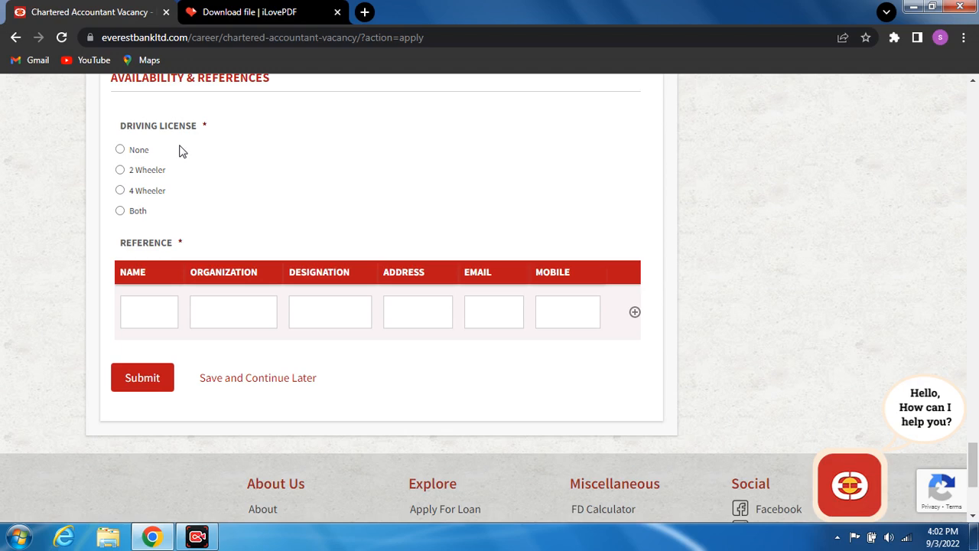
left_click(120, 152)
left_click(139, 306)
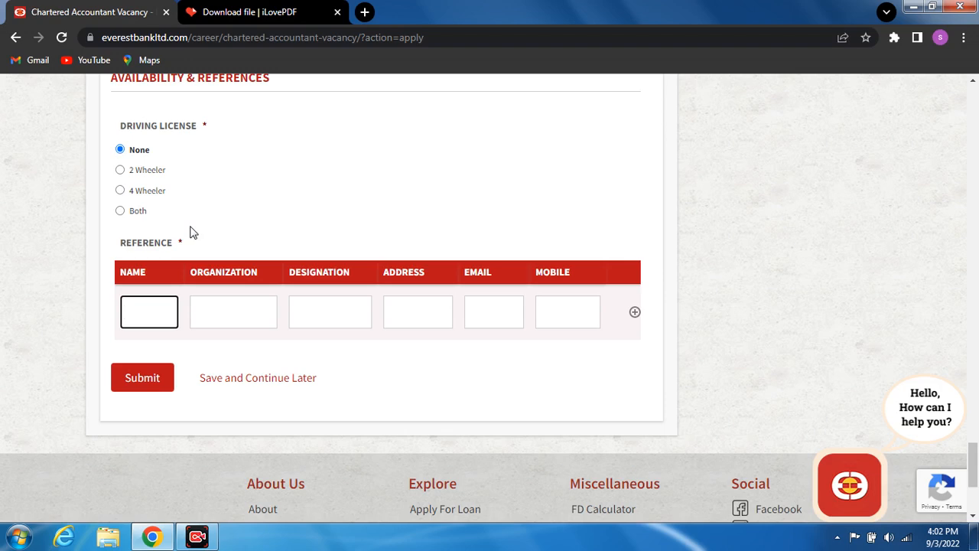
- Enter the reference's name, organization EVEREST BANK and mobile number
type("RAM")
left_click(218, 319)
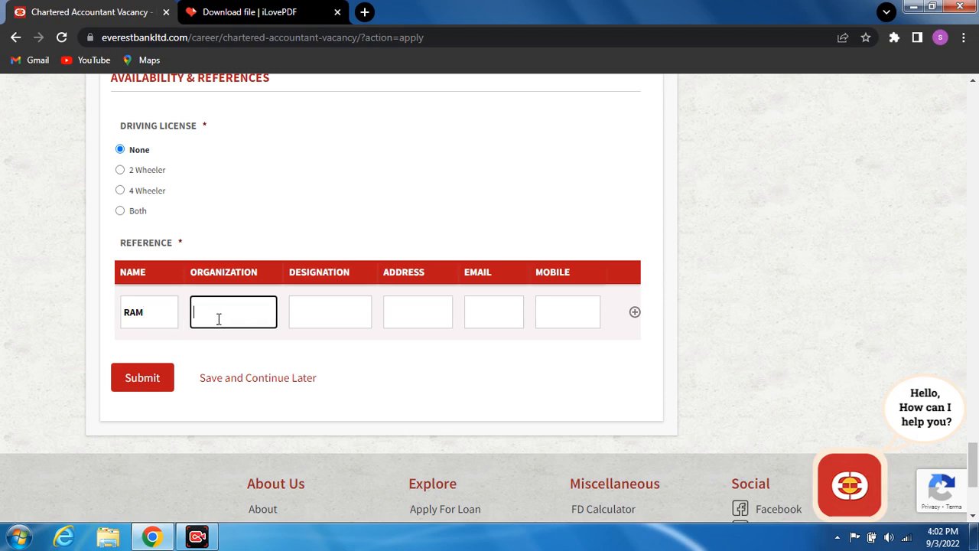
type("EVEREST BANK")
left_click(328, 319)
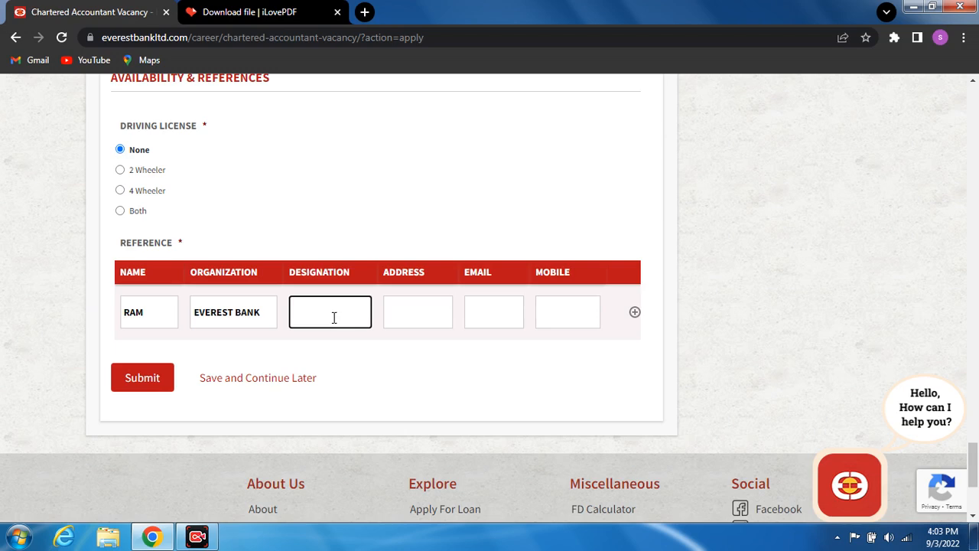
left_click(429, 320)
left_click(488, 312)
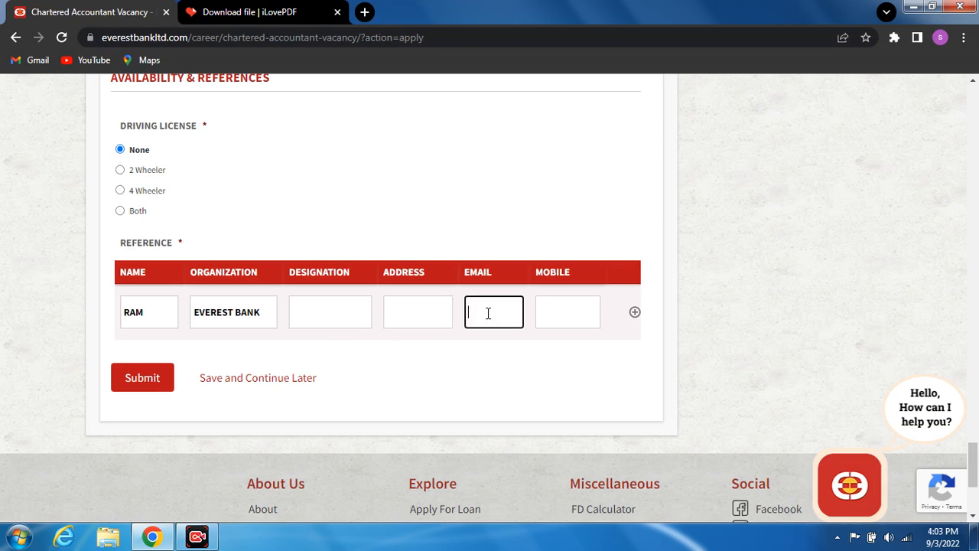
left_click(563, 312)
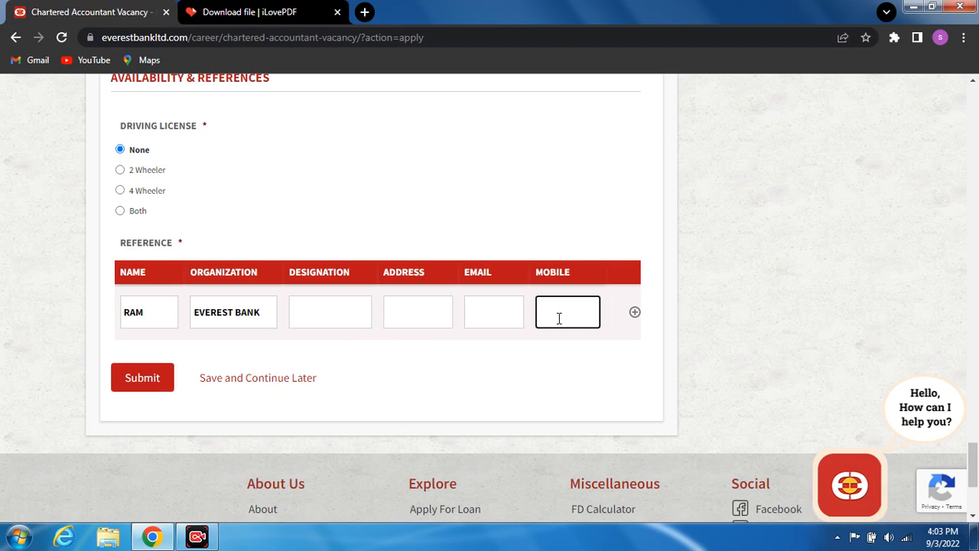
- Fill in the reference's e-mail, address and designation fields
left_click(489, 308)
key("BackSpace")
key("BackSpace")
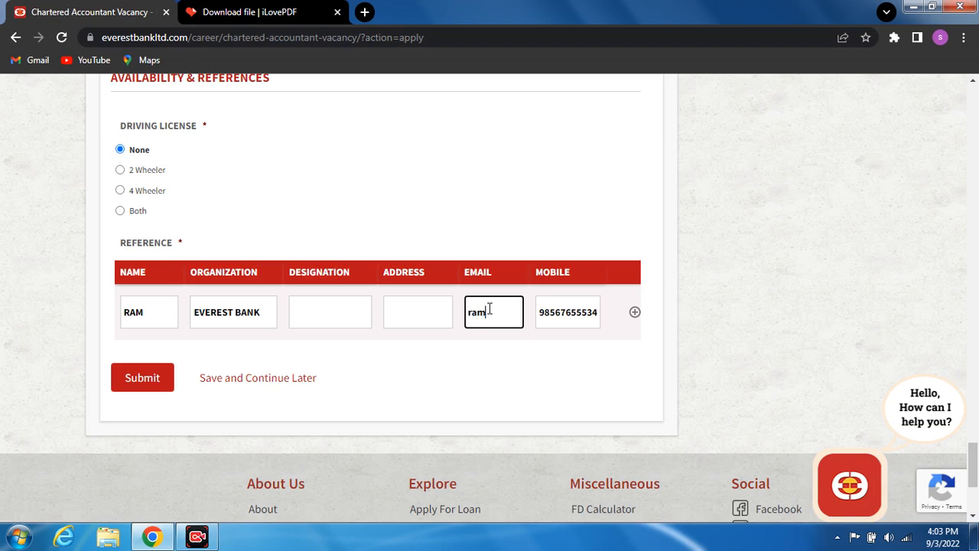
left_click(403, 315)
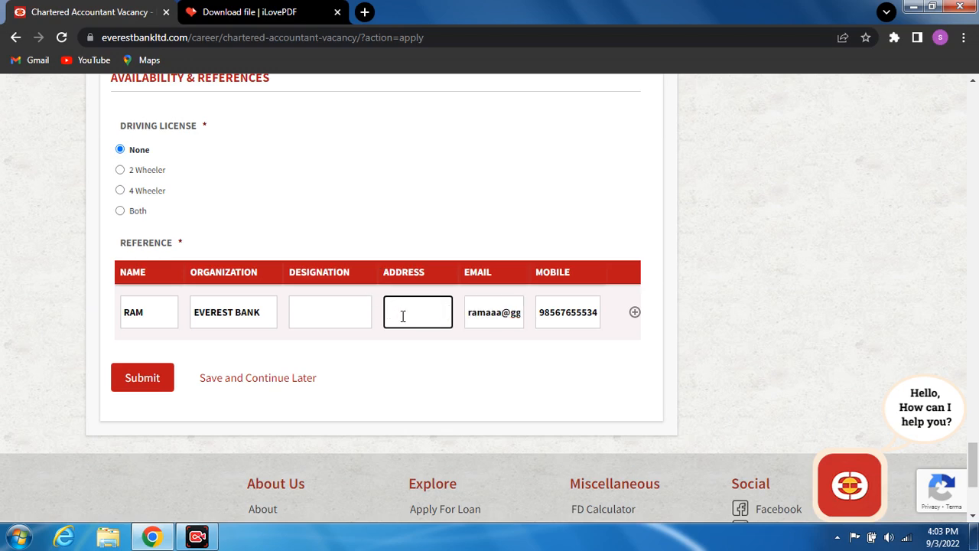
type("maitidevi")
left_click(325, 315)
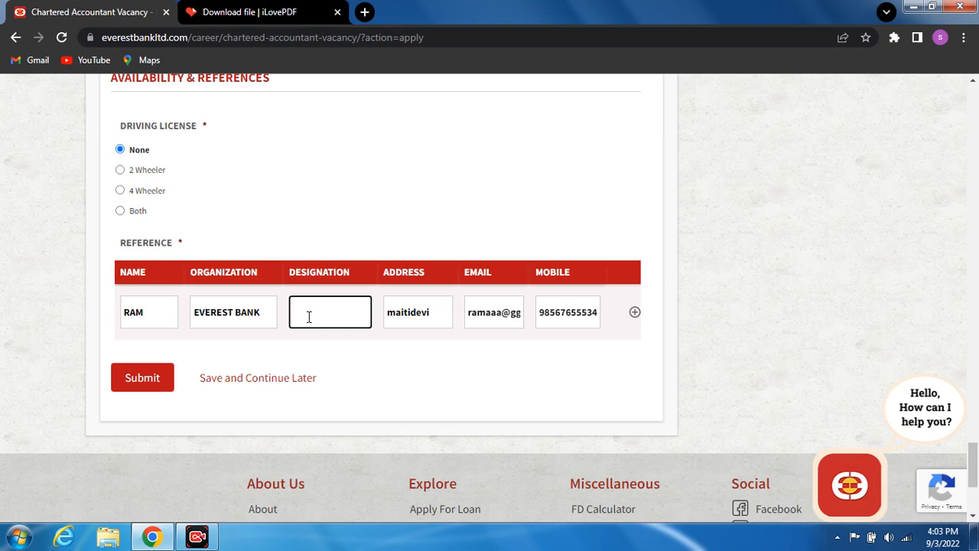
type("maitidevichok")
- Submit the completed Chartered Accountant application form
left_click(133, 388)
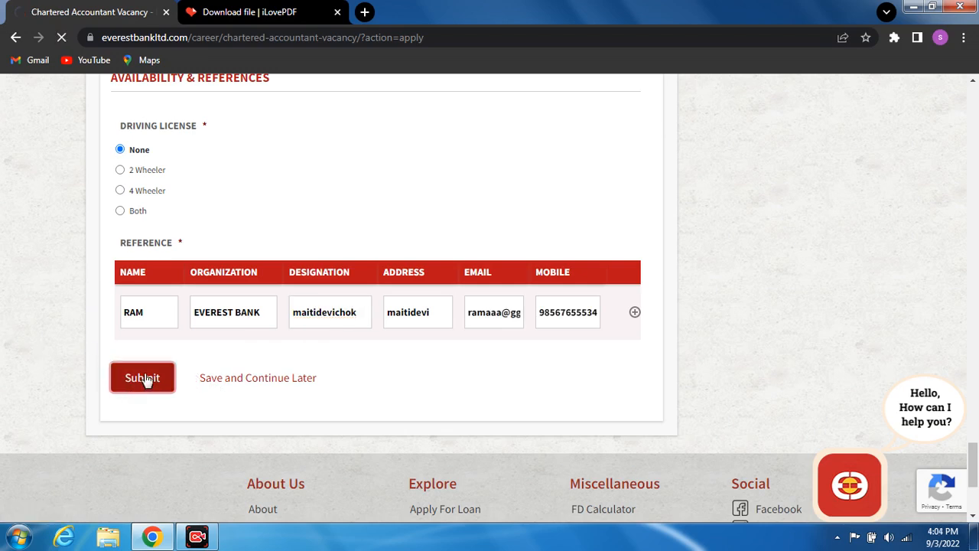